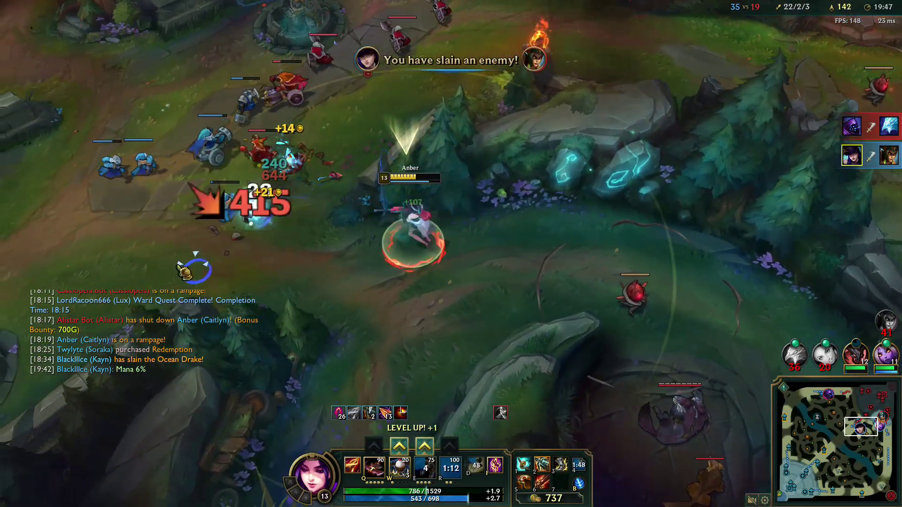
Step: Attack the enemy minion wave beside the fountain while advancing up the lane
{"action": "right_click", "coordinate": [301, 146]}
{"action": "right_click", "coordinate": [453, 145]}
{"action": "right_click", "coordinate": [484, 130]}
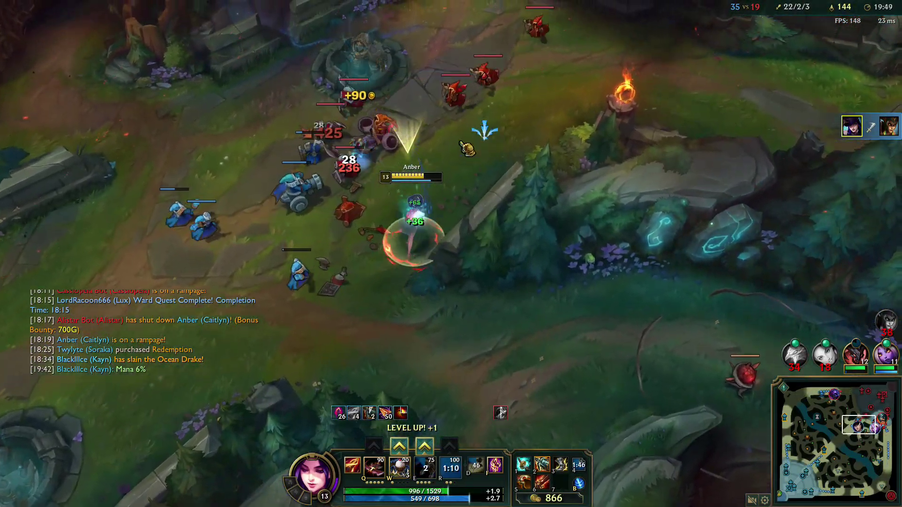
{"action": "right_click", "coordinate": [480, 165]}
{"action": "right_click", "coordinate": [549, 168]}
{"action": "right_click", "coordinate": [432, 148]}
{"action": "right_click", "coordinate": [408, 170]}
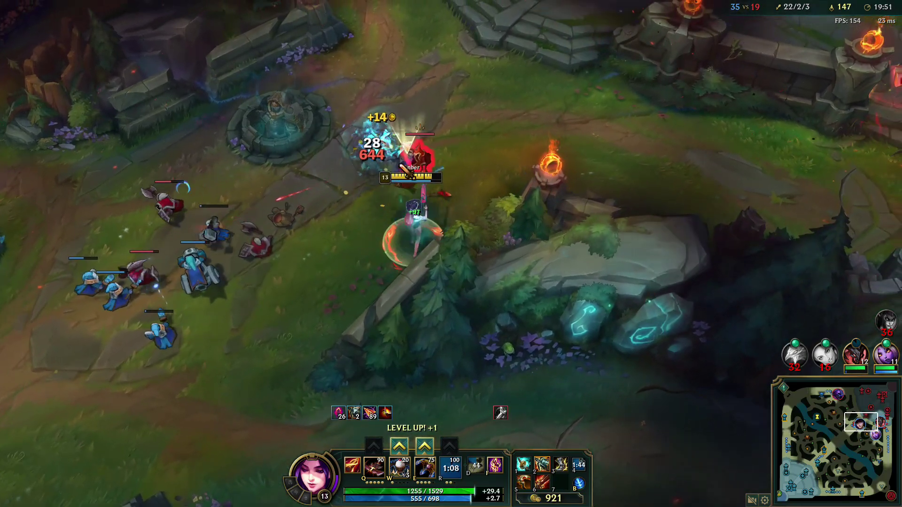
Step: Last-hit the remaining red minions fighting the allied wave while repositioning between shots
{"action": "right_click", "coordinate": [404, 165]}
{"action": "right_click", "coordinate": [291, 199]}
{"action": "right_click", "coordinate": [202, 261]}
{"action": "right_click", "coordinate": [268, 207]}
{"action": "right_click", "coordinate": [203, 257]}
{"action": "right_click", "coordinate": [279, 206]}
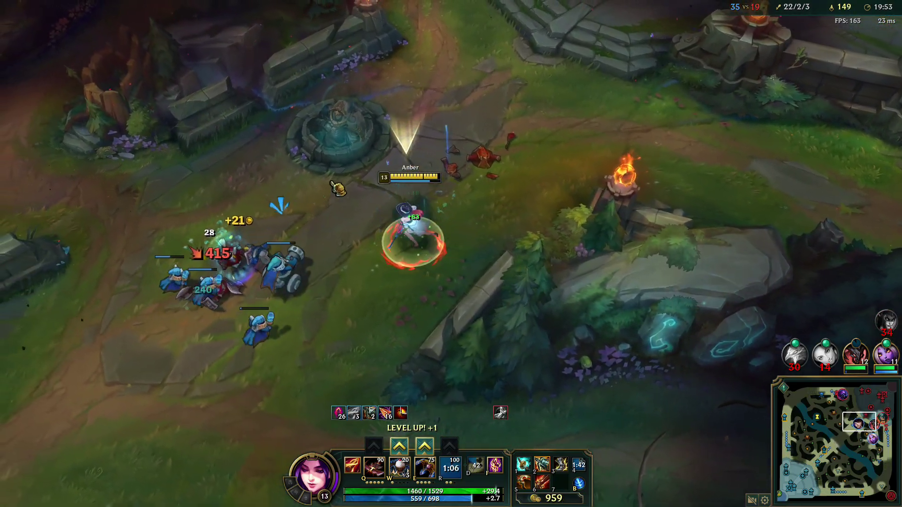
Step: Level up the E ability and move Caitlyn across to the lane where Olaf Bot is fighting minions
{"action": "right_click", "coordinate": [480, 131]}
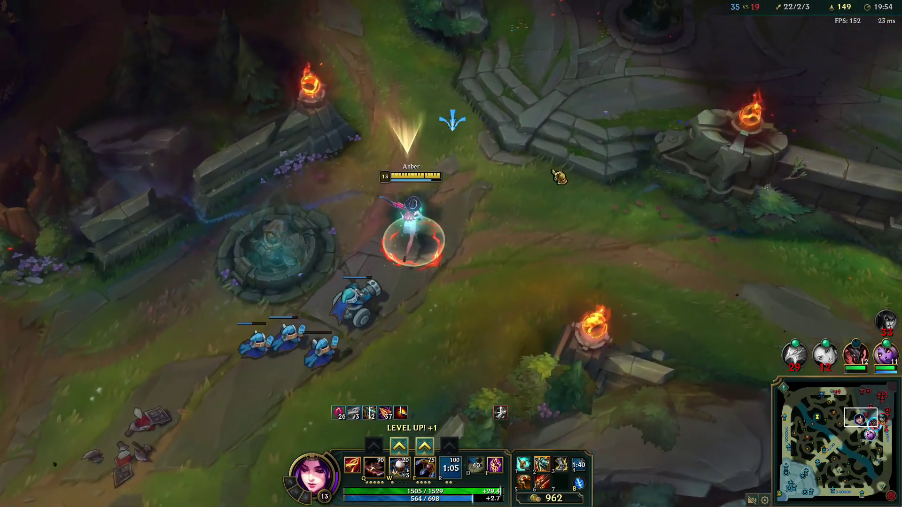
{"action": "right_click", "coordinate": [696, 296]}
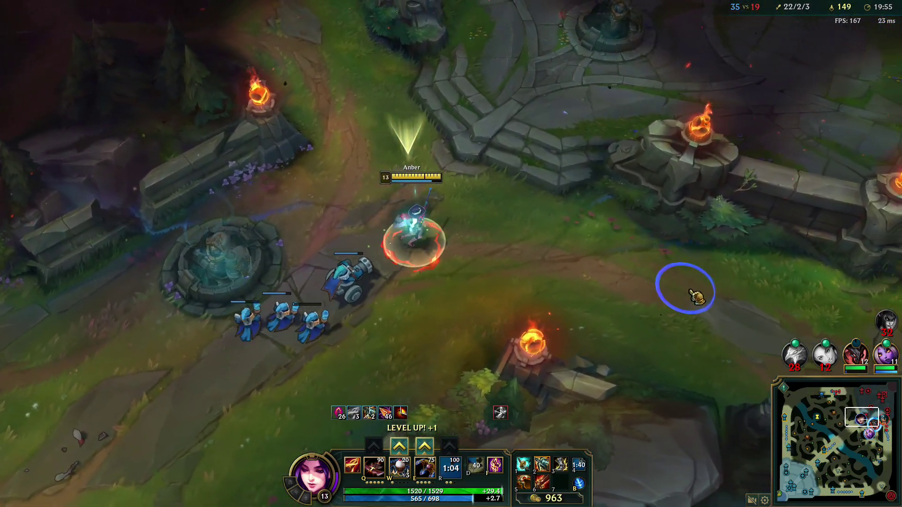
{"action": "key", "text": "y"}
{"action": "key", "text": "ctrl+e"}
{"action": "right_click", "coordinate": [508, 350]}
{"action": "right_click", "coordinate": [610, 278]}
{"action": "right_click", "coordinate": [720, 299]}
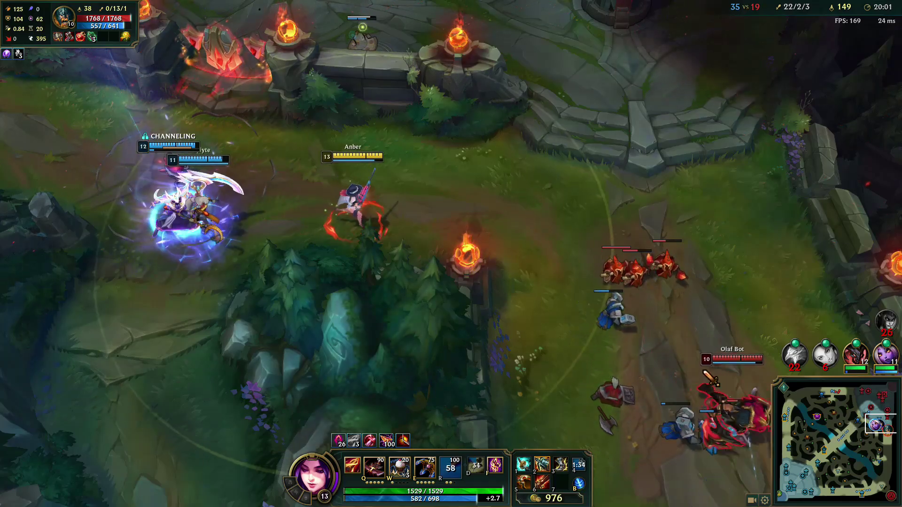
Step: Attack Olaf Bot next to the minion wave, repositioning between shots
{"action": "key", "text": "y"}
{"action": "right_click", "coordinate": [705, 318]}
{"action": "right_click", "coordinate": [714, 290]}
{"action": "right_click", "coordinate": [544, 376]}
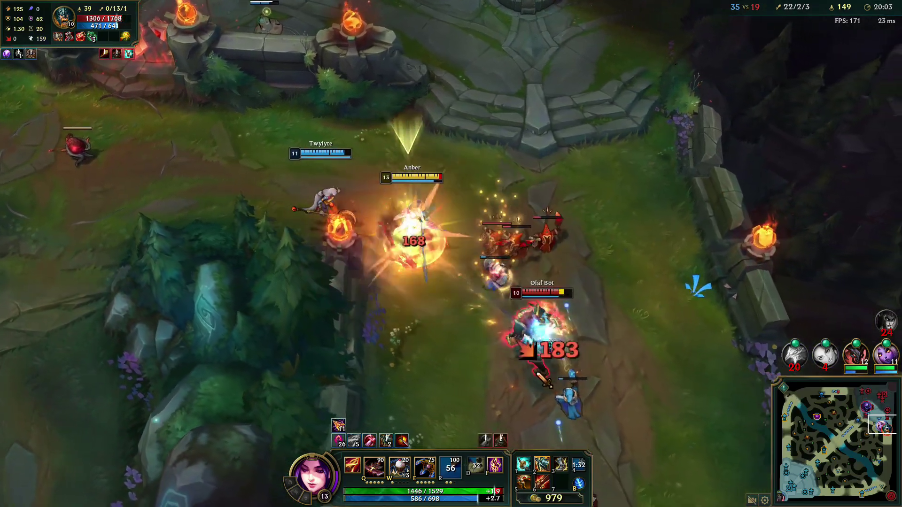
{"action": "right_click", "coordinate": [650, 239]}
{"action": "right_click", "coordinate": [489, 282]}
{"action": "right_click", "coordinate": [591, 229]}
{"action": "right_click", "coordinate": [437, 284]}
{"action": "right_click", "coordinate": [467, 181]}
{"action": "right_click", "coordinate": [384, 306]}
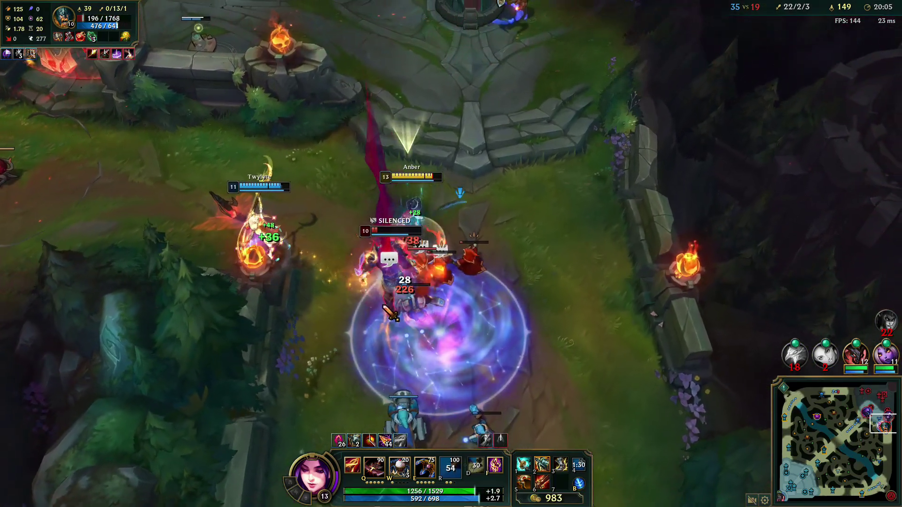
Step: Finish off Olaf Bot and fire the E net toward Alistar Bot above the base steps
{"action": "right_click", "coordinate": [593, 143]}
{"action": "right_click", "coordinate": [475, 84]}
{"action": "right_click", "coordinate": [550, 249]}
{"action": "right_click", "coordinate": [435, 113]}
{"action": "key", "text": "e"}
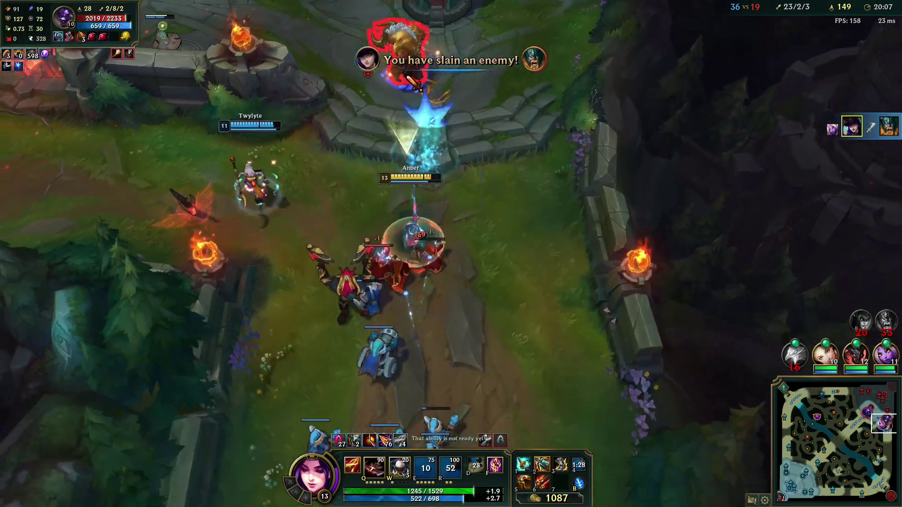
Step: Chase Alistar Bot into the enemy base, kill it beside the turret and back out of turret range
{"action": "right_click", "coordinate": [376, 38]}
{"action": "right_click", "coordinate": [365, 89]}
{"action": "right_click", "coordinate": [372, 66]}
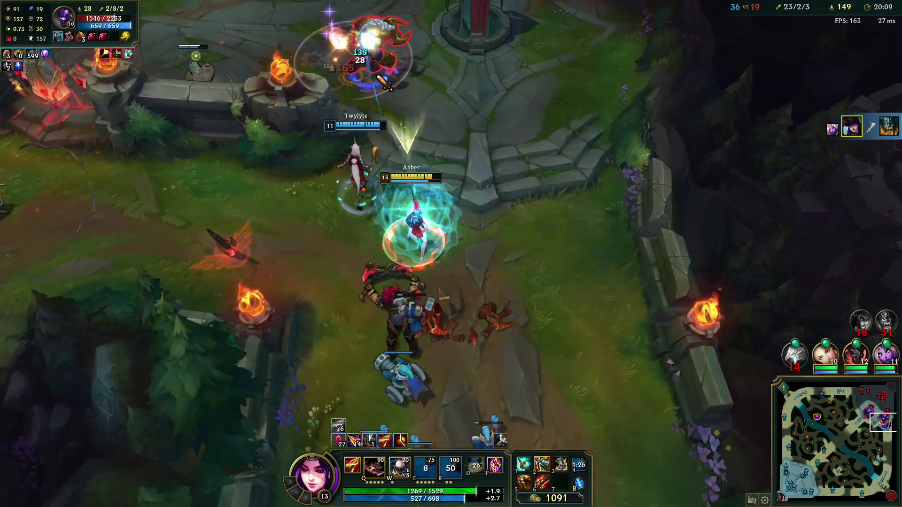
{"action": "right_click", "coordinate": [408, 61]}
{"action": "right_click", "coordinate": [430, 52]}
{"action": "right_click", "coordinate": [422, 93]}
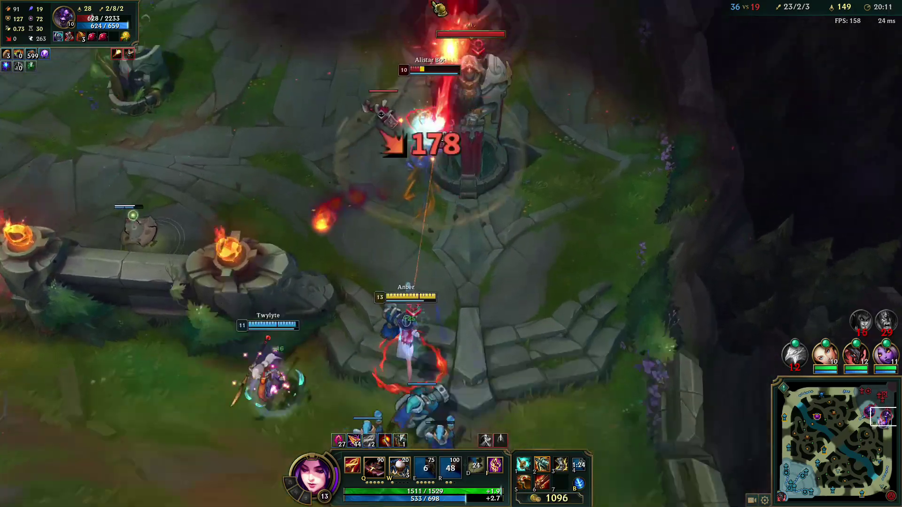
{"action": "right_click", "coordinate": [421, 128]}
{"action": "right_click", "coordinate": [474, 87]}
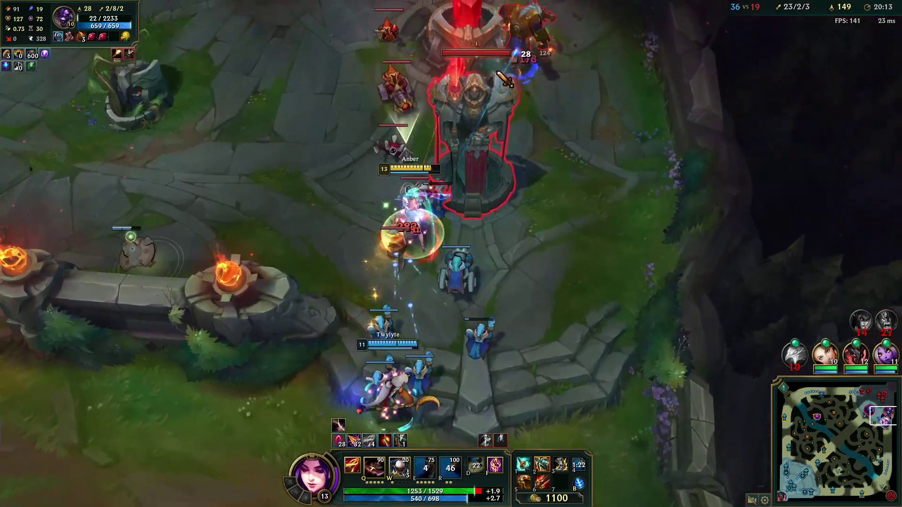
{"action": "right_click", "coordinate": [215, 197]}
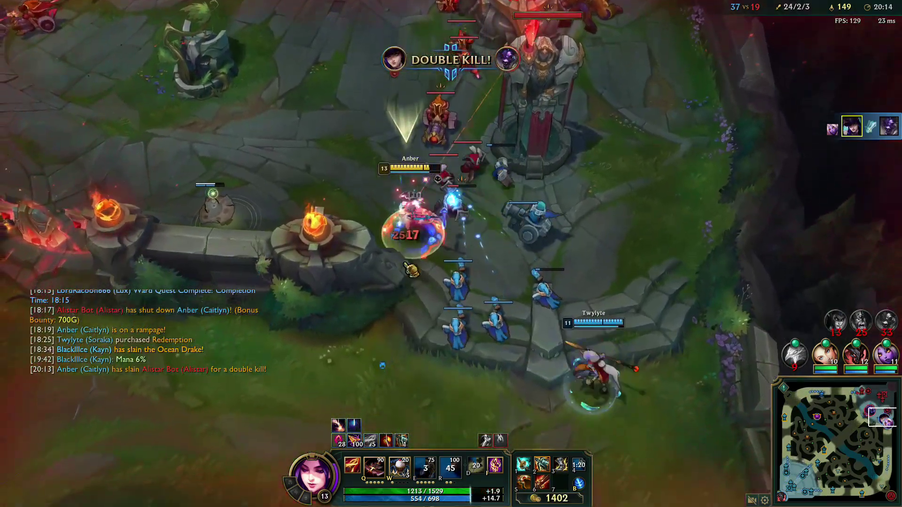
{"action": "right_click", "coordinate": [382, 343]}
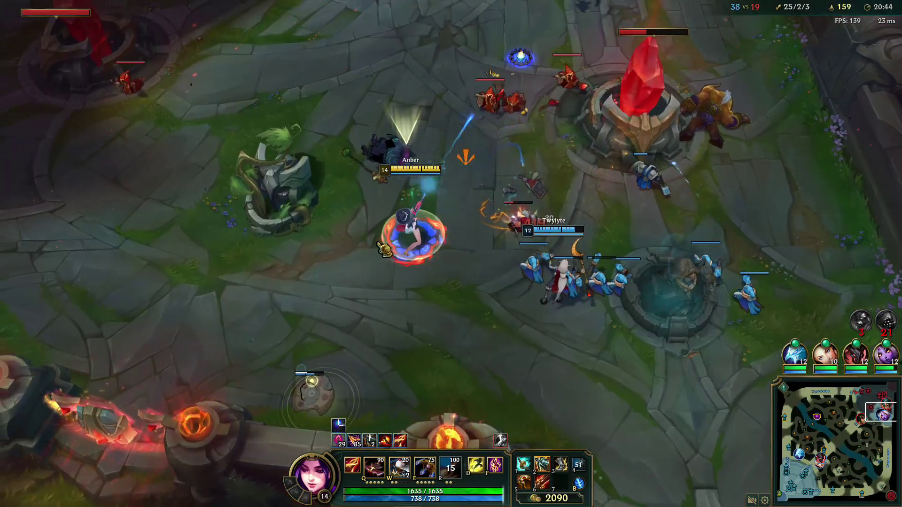
Step: Clear the enemy minions beside the damaged inhibitor and engage the approaching Olaf Bot
{"action": "right_click", "coordinate": [447, 115]}
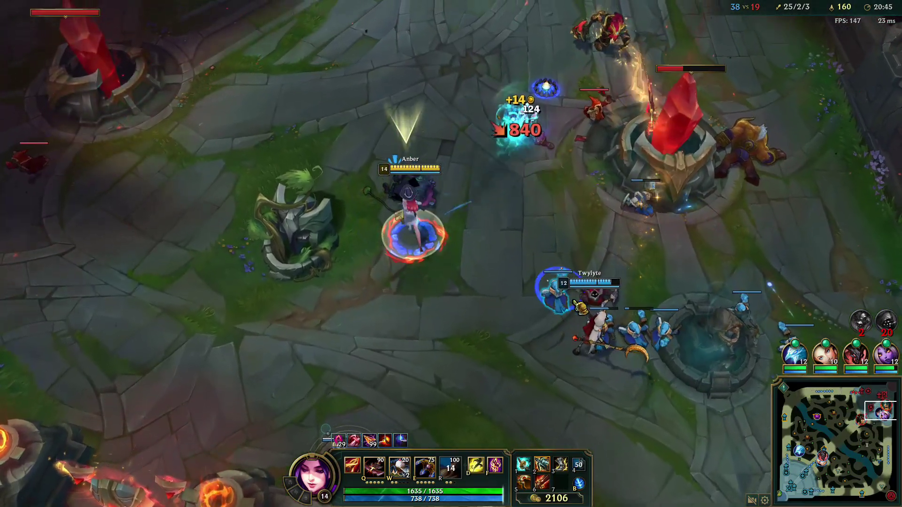
{"action": "right_click", "coordinate": [479, 141]}
{"action": "key", "text": "a"}
{"action": "right_click", "coordinate": [359, 171]}
{"action": "left_click", "coordinate": [547, 42]}
{"action": "key", "text": "z"}
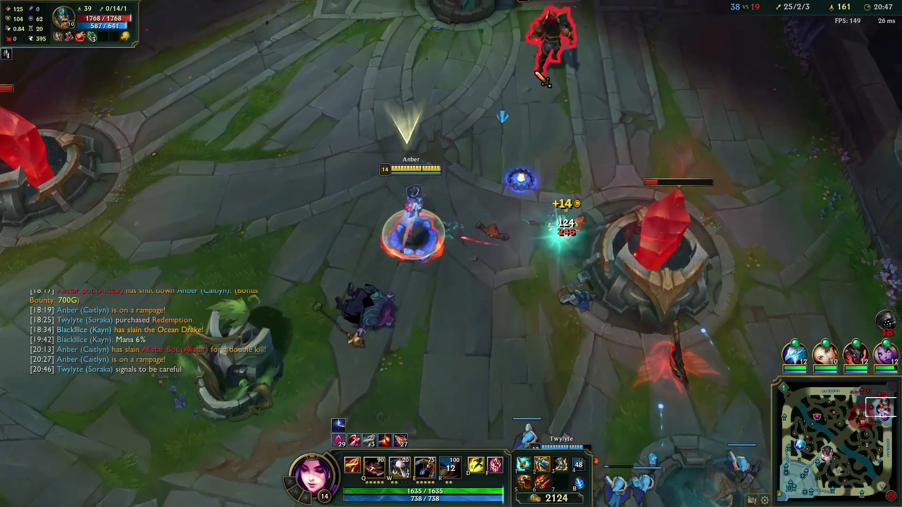
Step: Attack the inhibitor and the minions around it while shifting position between shots
{"action": "right_click", "coordinate": [586, 261]}
{"action": "right_click", "coordinate": [428, 309]}
{"action": "right_click", "coordinate": [595, 291]}
{"action": "right_click", "coordinate": [354, 325]}
{"action": "right_click", "coordinate": [594, 230]}
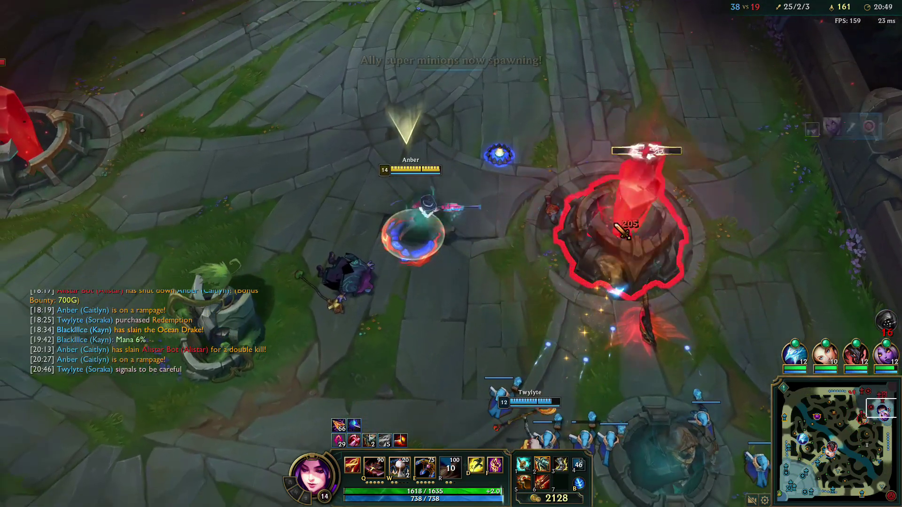
Step: Retreat Caitlyn from the inhibitor to the enemy base wall
{"action": "right_click", "coordinate": [364, 336]}
{"action": "right_click", "coordinate": [420, 334]}
{"action": "right_click", "coordinate": [315, 347]}
{"action": "right_click", "coordinate": [280, 339]}
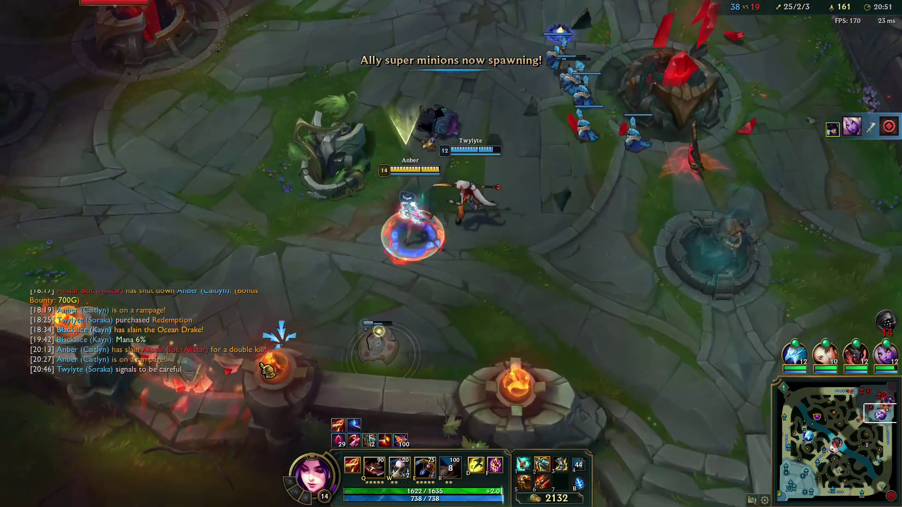
{"action": "right_click", "coordinate": [253, 334]}
{"action": "right_click", "coordinate": [527, 298]}
{"action": "right_click", "coordinate": [477, 283]}
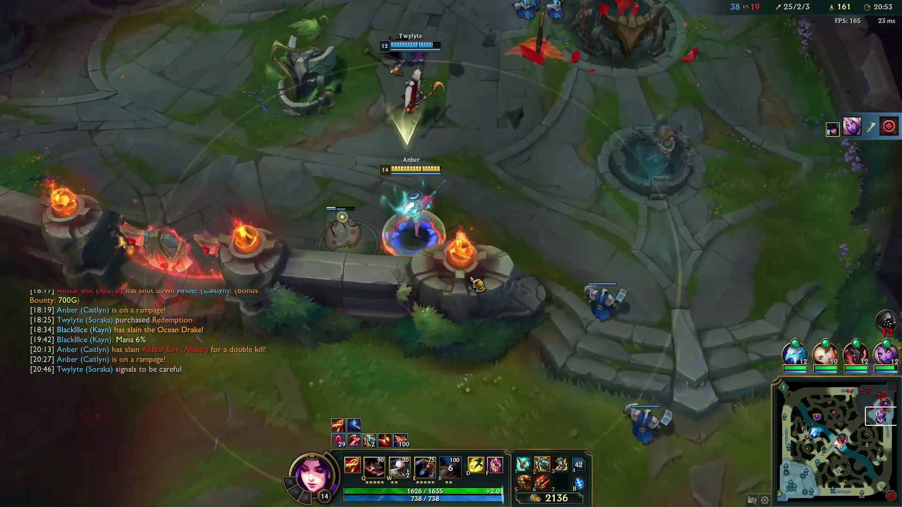
Step: Return past the destroyed inhibitor and attack Alistar Bot, casting the E net at close range
{"action": "key", "text": "y"}
{"action": "right_click", "coordinate": [507, 4]}
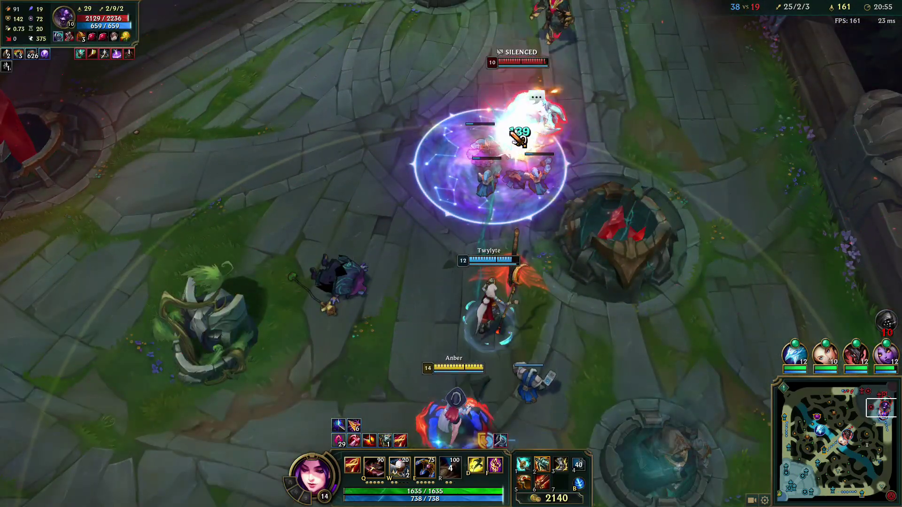
{"action": "key", "text": "y"}
{"action": "right_click", "coordinate": [471, 70]}
{"action": "right_click", "coordinate": [531, 42]}
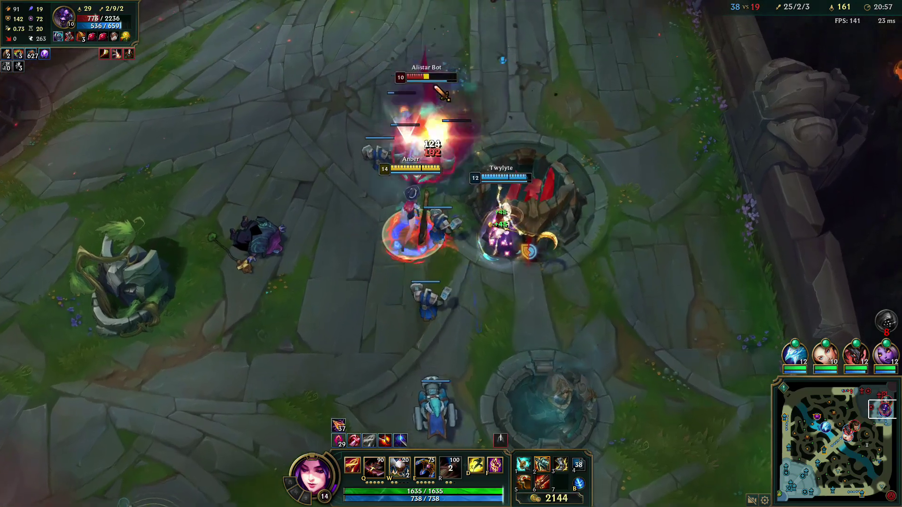
{"action": "key", "text": "e"}
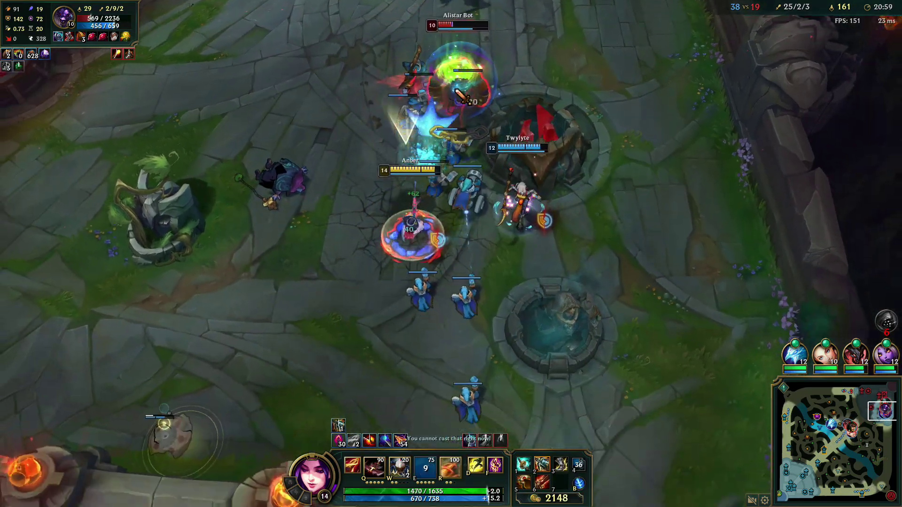
Step: Reposition beside the allied minions and finish off the weakened Alistar Bot
{"action": "key", "text": "y"}
{"action": "right_click", "coordinate": [441, 152]}
{"action": "key", "text": "y"}
{"action": "right_click", "coordinate": [496, 64]}
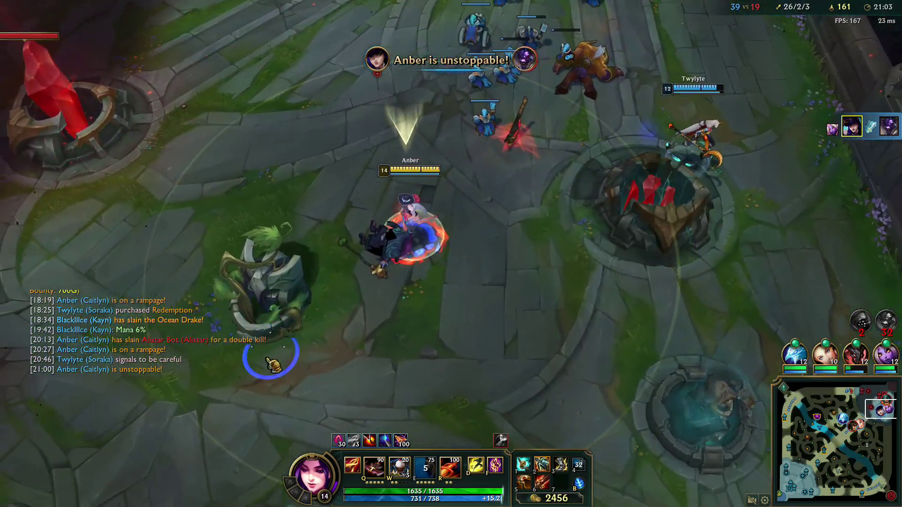
Step: Move Caitlyn toward the base wall and check on Cassiopeia Bot outside the base
{"action": "right_click", "coordinate": [235, 365]}
{"action": "key", "text": "y"}
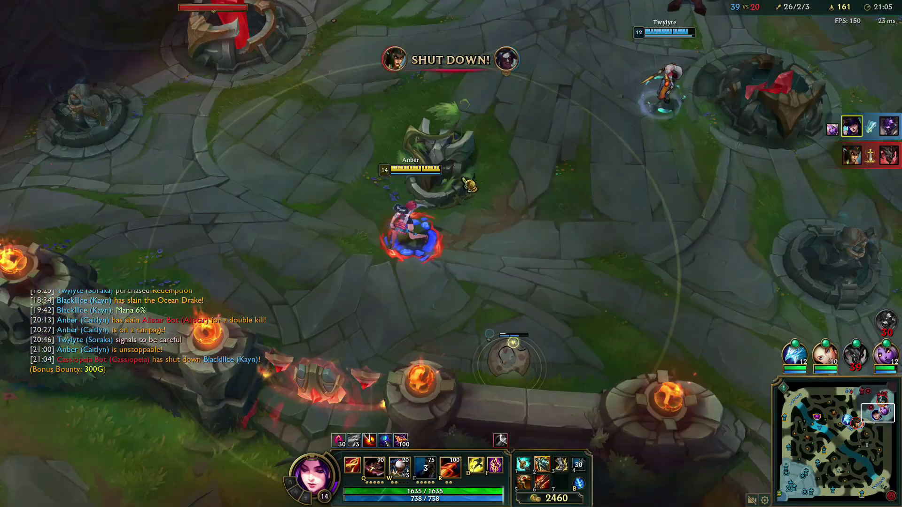
{"action": "key", "text": "y"}
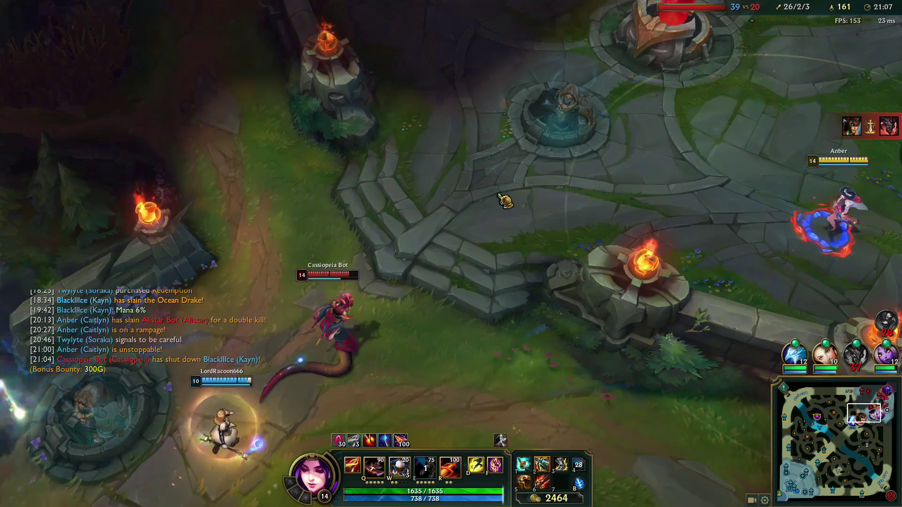
{"action": "right_click", "coordinate": [450, 251]}
{"action": "key", "text": "y"}
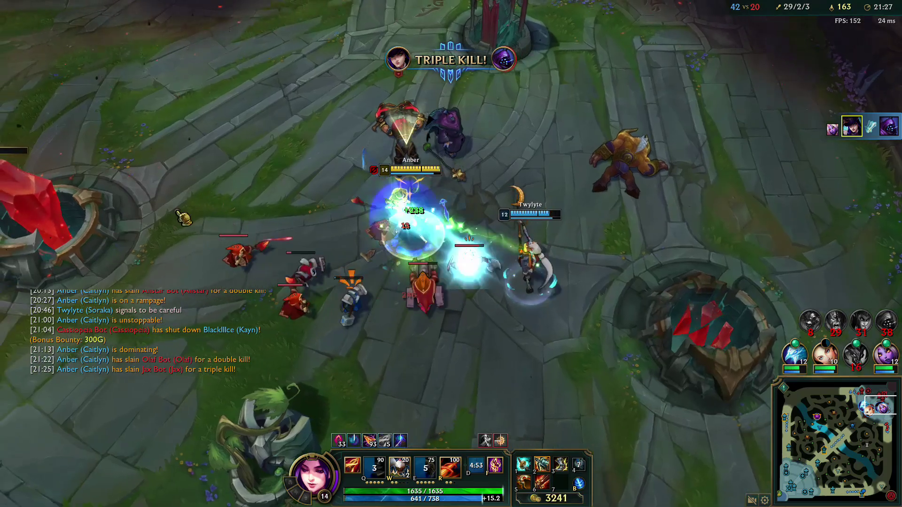
Step: Reposition around the minions in the enemy base and shoot Alistar Bot near the nexus turret
{"action": "right_click", "coordinate": [177, 212]}
{"action": "right_click", "coordinate": [342, 276]}
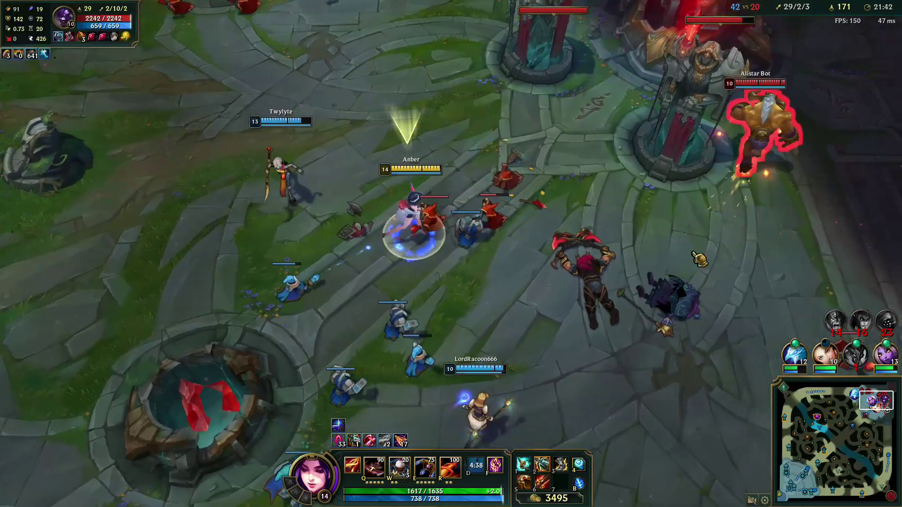
{"action": "right_click", "coordinate": [500, 333]}
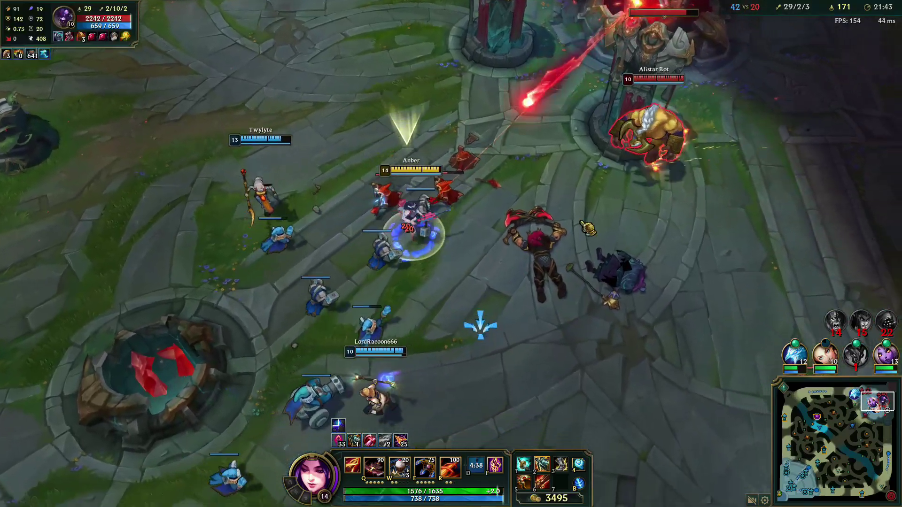
{"action": "right_click", "coordinate": [646, 106]}
{"action": "right_click", "coordinate": [531, 317]}
{"action": "right_click", "coordinate": [620, 36]}
{"action": "right_click", "coordinate": [552, 206]}
{"action": "right_click", "coordinate": [451, 297]}
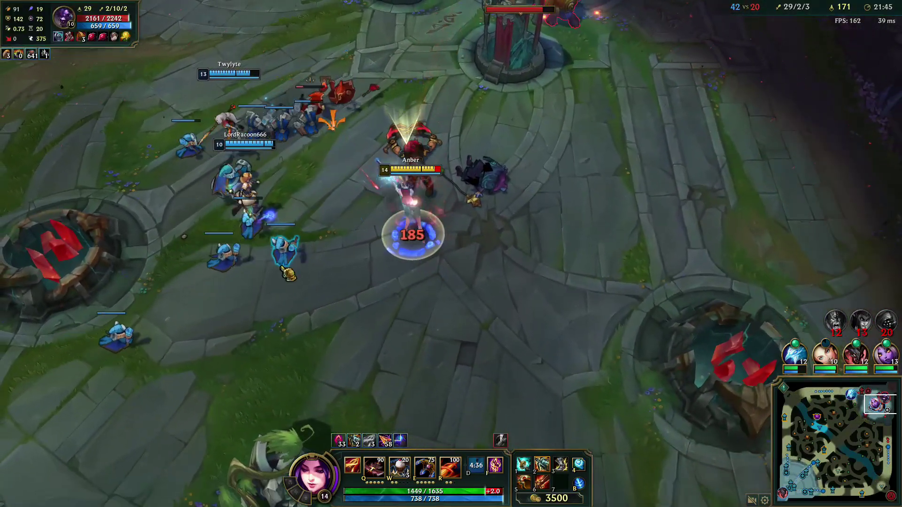
Step: Advance toward the nexus turret and hit Alistar Bot with attacks and the E net
{"action": "right_click", "coordinate": [341, 242]}
{"action": "right_click", "coordinate": [491, 176]}
{"action": "right_click", "coordinate": [552, 84]}
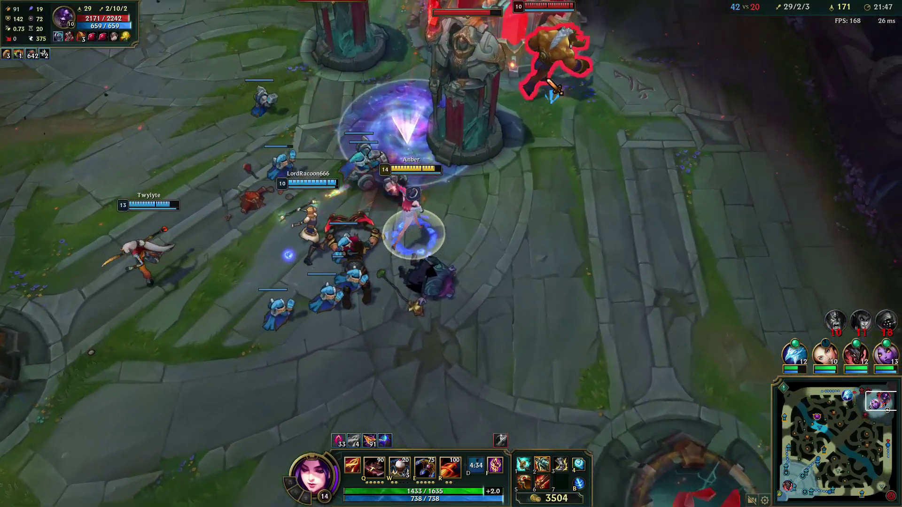
{"action": "right_click", "coordinate": [555, 219]}
{"action": "key", "text": "e"}
{"action": "key", "text": "e"}
{"action": "right_click", "coordinate": [519, 64]}
{"action": "right_click", "coordinate": [561, 187]}
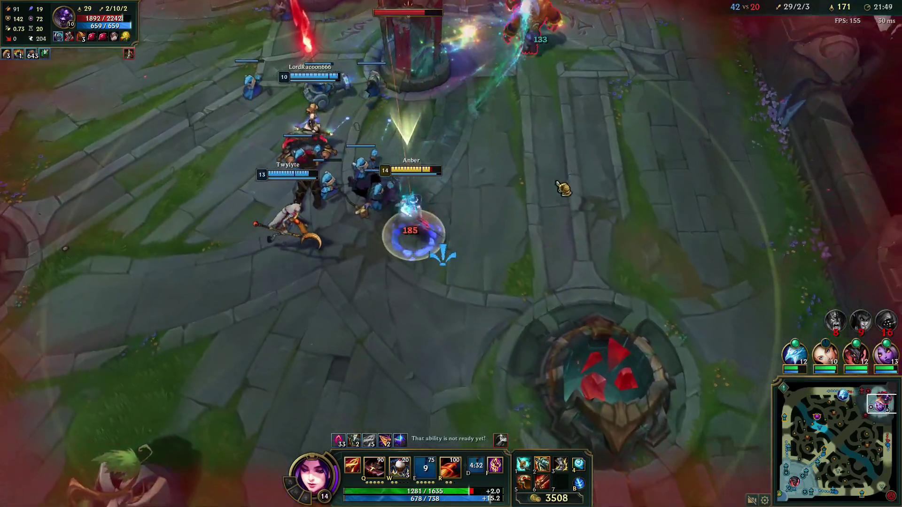
Step: Place a W trap against Alistar Bot and kill it while sidestepping the turret
{"action": "right_click", "coordinate": [504, 56]}
{"action": "key", "text": "w"}
{"action": "right_click", "coordinate": [573, 210]}
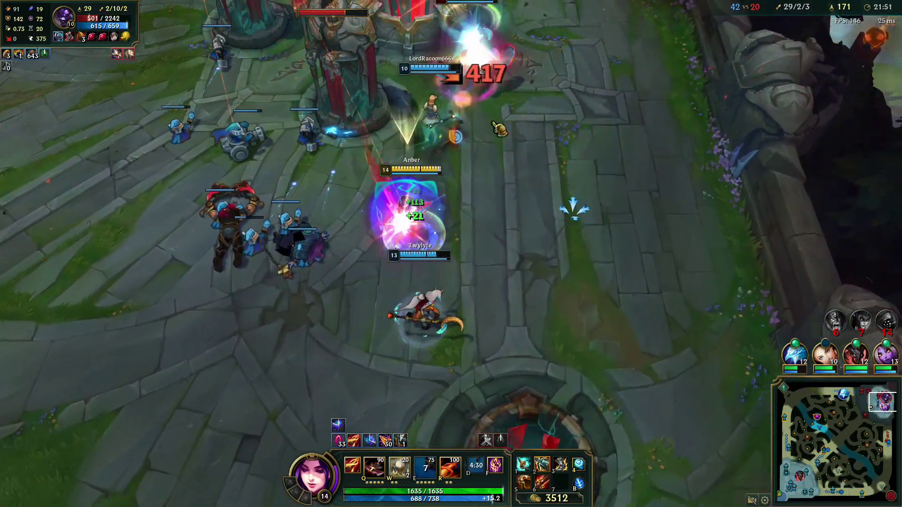
{"action": "right_click", "coordinate": [532, 182]}
{"action": "right_click", "coordinate": [430, 77]}
Step: Attack the nexus turret alongside the allied minions, stepping back from its fire between shots
{"action": "right_click", "coordinate": [270, 106]}
{"action": "right_click", "coordinate": [575, 316]}
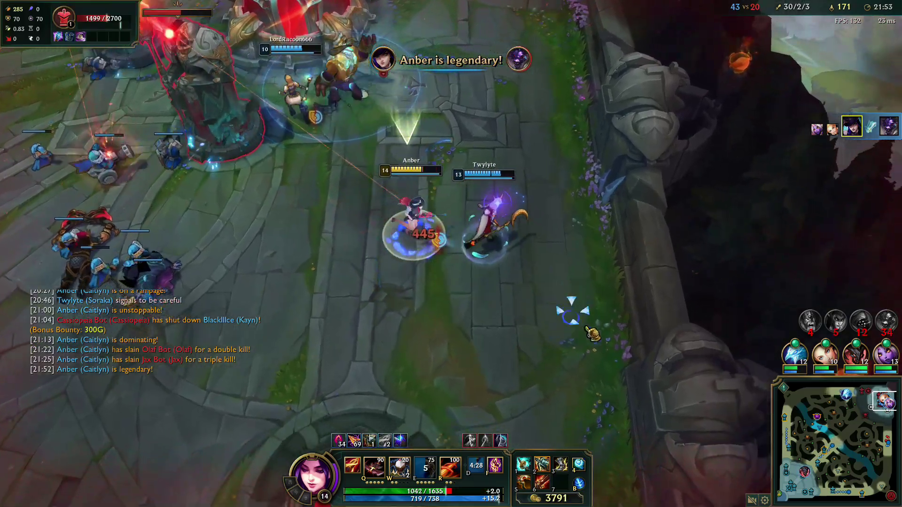
{"action": "right_click", "coordinate": [478, 309]}
{"action": "right_click", "coordinate": [285, 295]}
{"action": "right_click", "coordinate": [178, 169]}
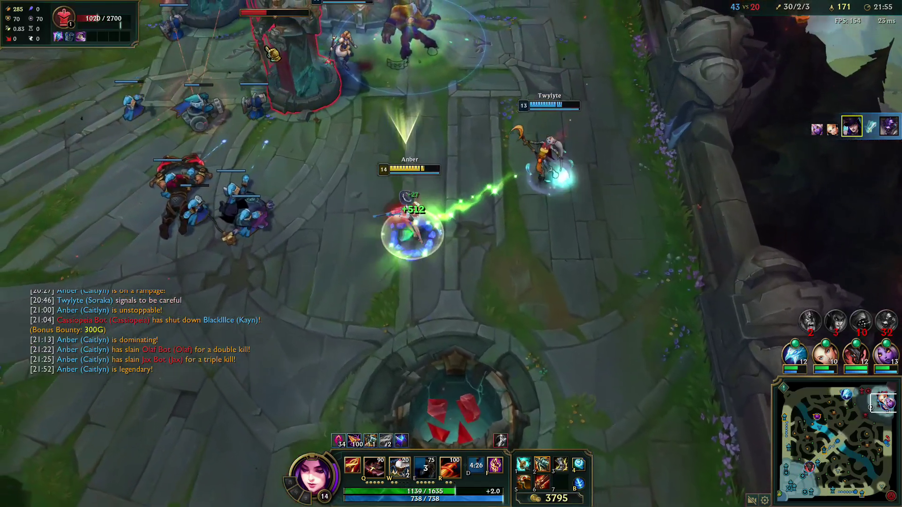
{"action": "right_click", "coordinate": [299, 70]}
{"action": "right_click", "coordinate": [284, 206]}
{"action": "right_click", "coordinate": [355, 78]}
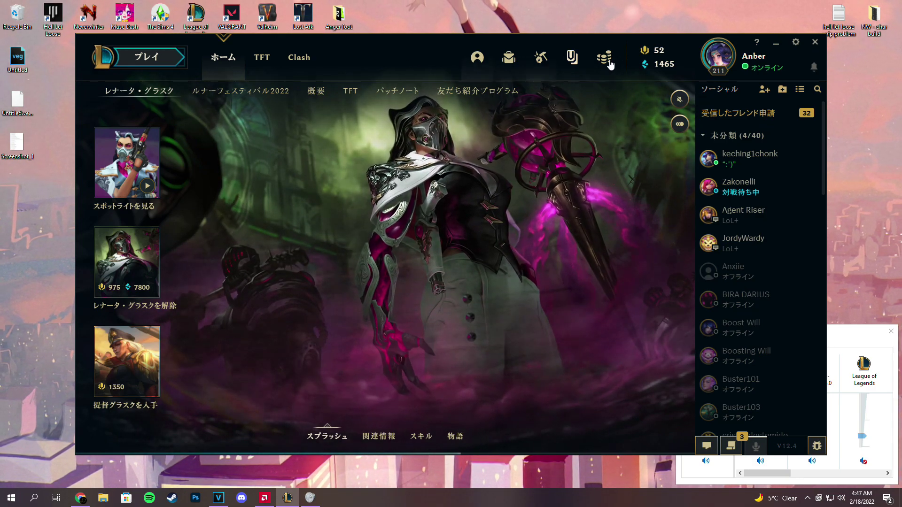
Step: Sign out of the League of Legends client and close the Riot sign-in window
{"action": "left_click", "coordinate": [815, 43]}
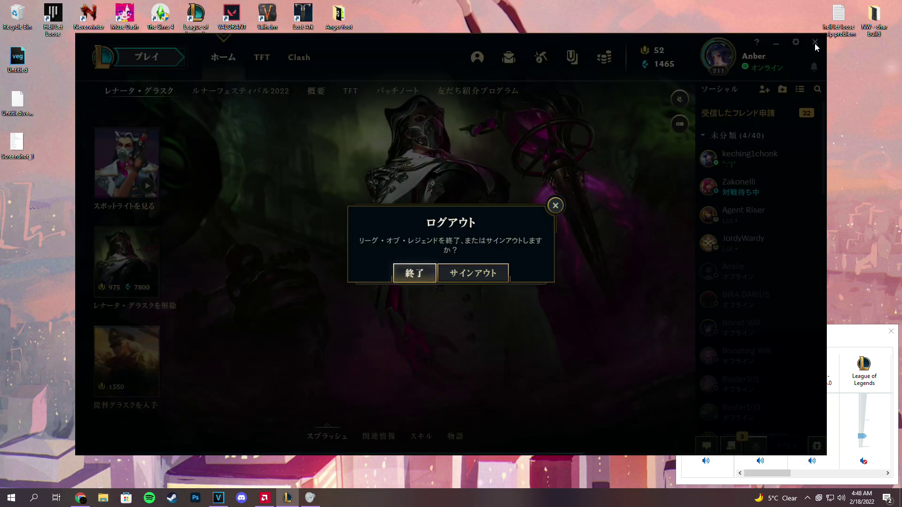
{"action": "left_click", "coordinate": [489, 273]}
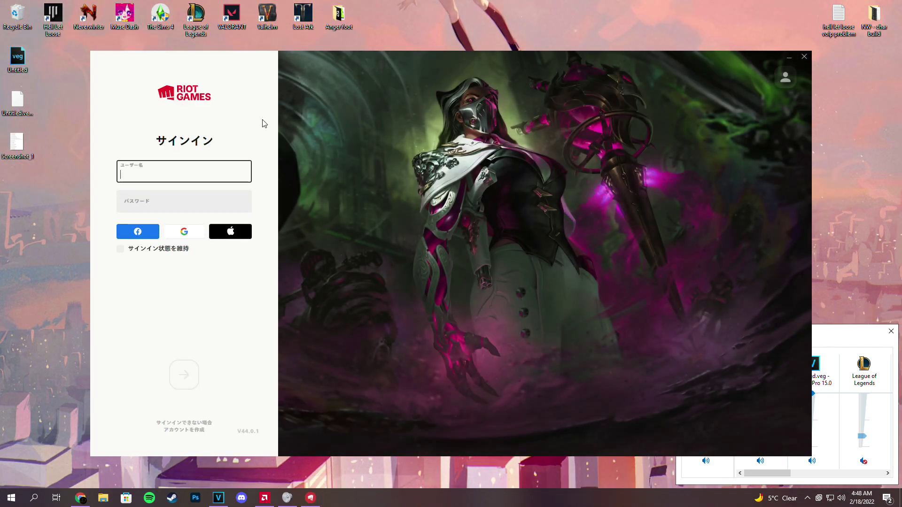
{"action": "left_click", "coordinate": [400, 64]}
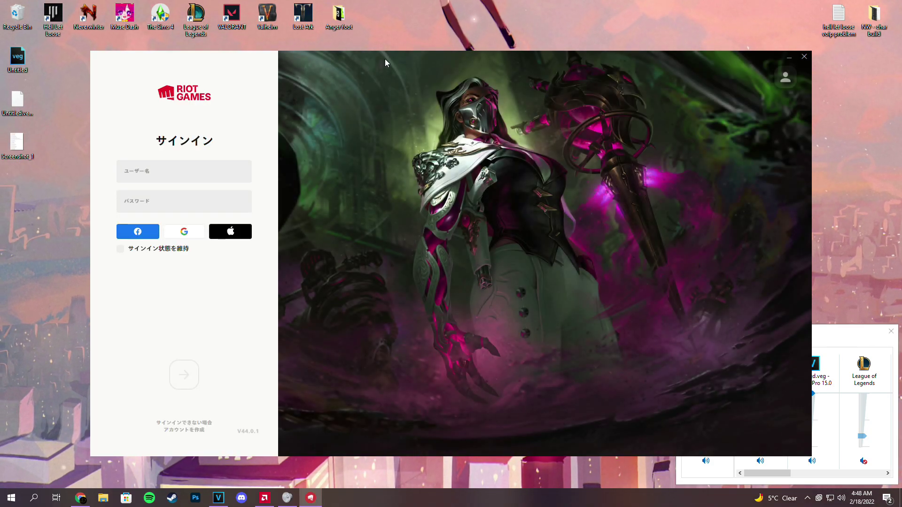
{"action": "left_click", "coordinate": [805, 57]}
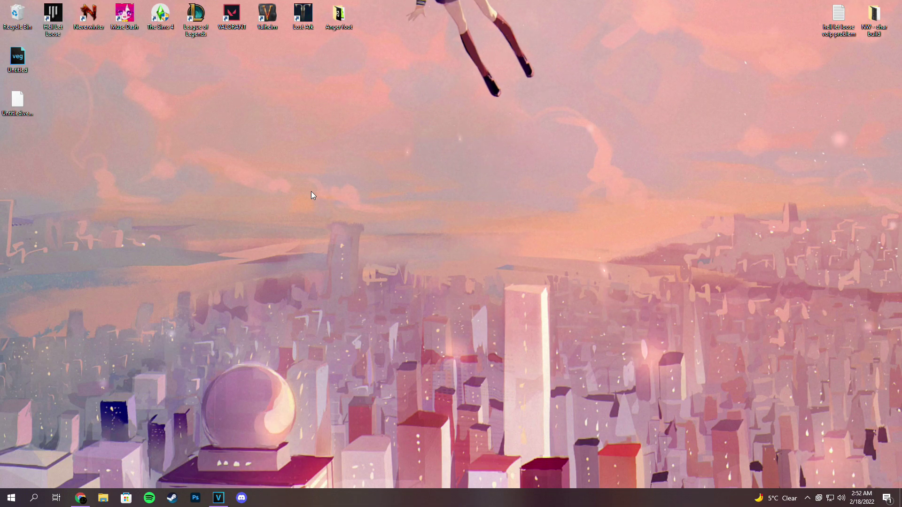
Step: Open the file location of the League of Legends desktop shortcut from its properties
{"action": "right_click", "coordinate": [198, 28]}
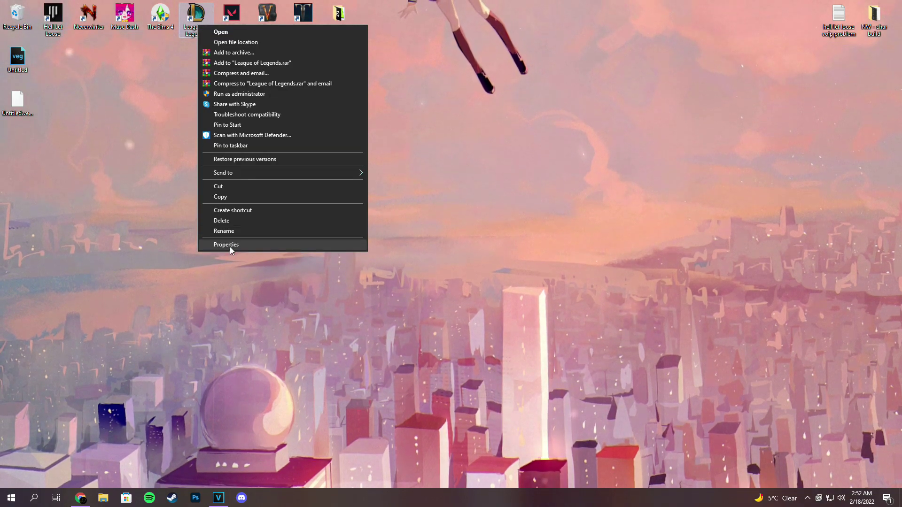
{"action": "left_click", "coordinate": [230, 245]}
{"action": "left_click", "coordinate": [237, 196]}
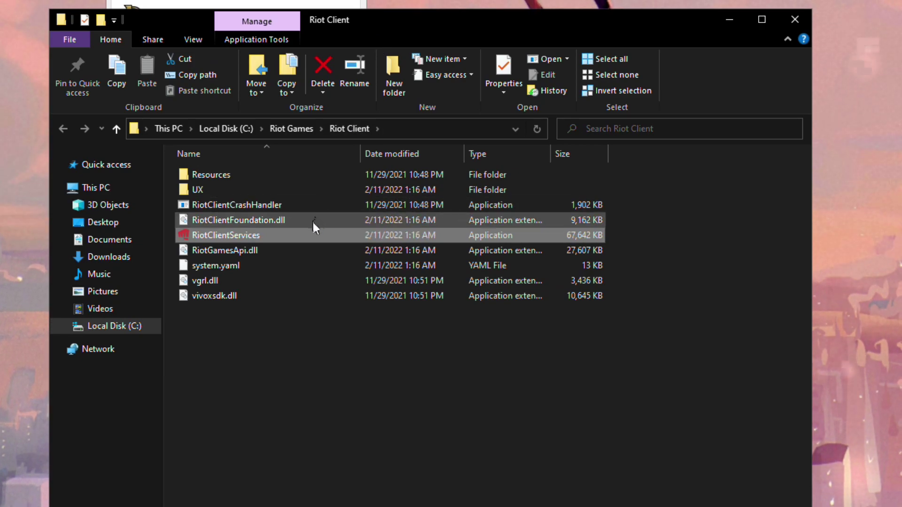
Step: Browse the files in the League of Legends folder under Riot Games and close the shortcut's properties
{"action": "mouse_move", "coordinate": [328, 242]}
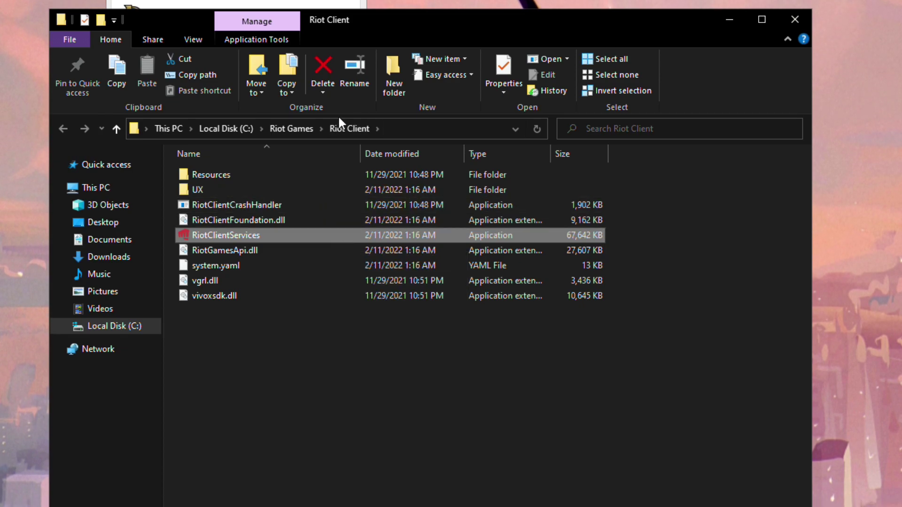
{"action": "left_click", "coordinate": [277, 133]}
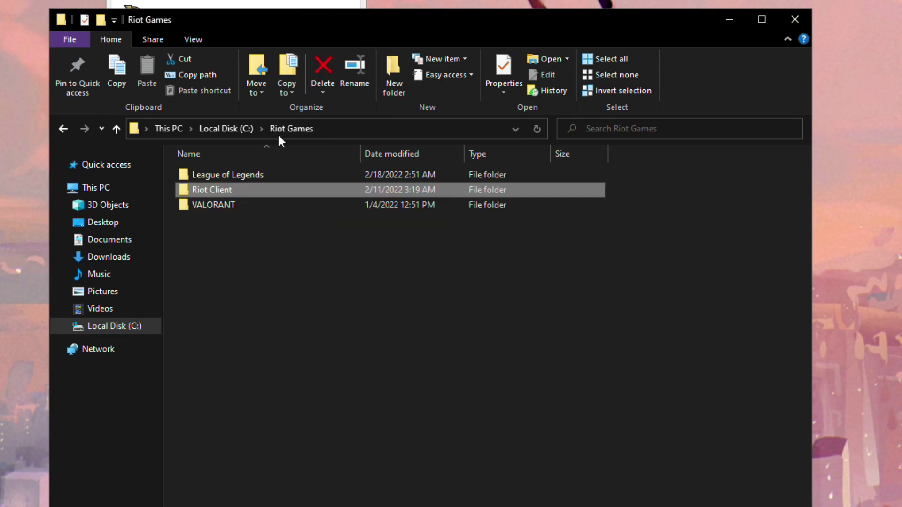
{"action": "left_click", "coordinate": [205, 180]}
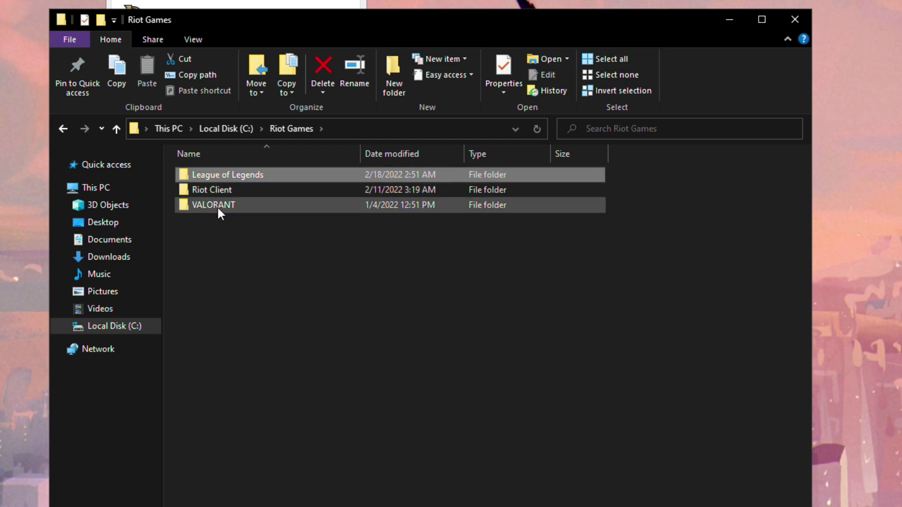
{"action": "double_click", "coordinate": [238, 171]}
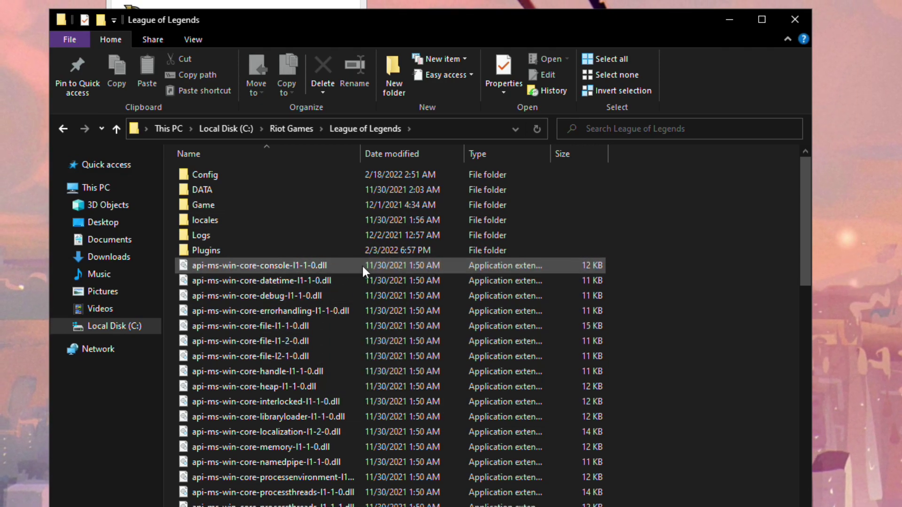
{"action": "scroll", "coordinate": [348, 277], "scroll_direction": "down", "scroll_amount": 2}
{"action": "scroll", "coordinate": [280, 348], "scroll_direction": "up", "scroll_amount": 1}
{"action": "scroll", "coordinate": [281, 348], "scroll_direction": "down", "scroll_amount": 12}
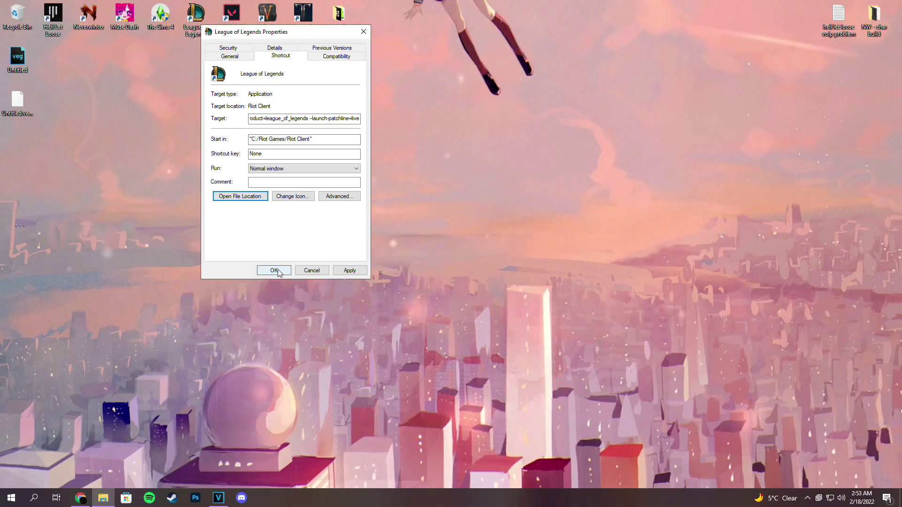
{"action": "left_click", "coordinate": [277, 270]}
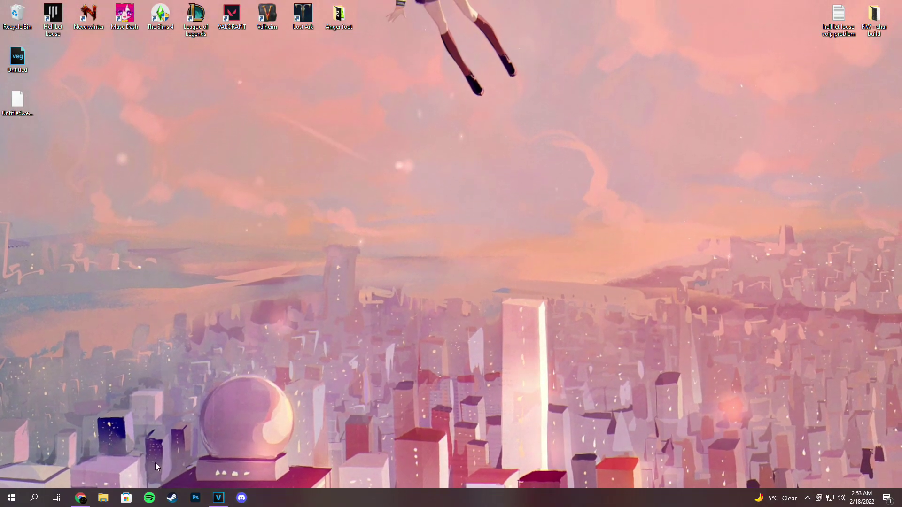
Step: Browse to the League of Legends folder inside Riot Games on Local Disk (C:) in File Explorer
{"action": "left_click", "coordinate": [108, 502]}
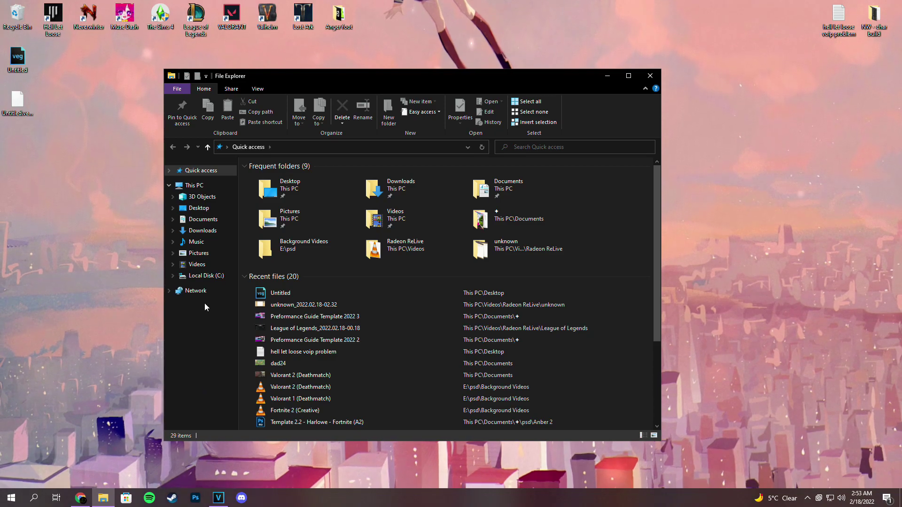
{"action": "left_click", "coordinate": [195, 188]}
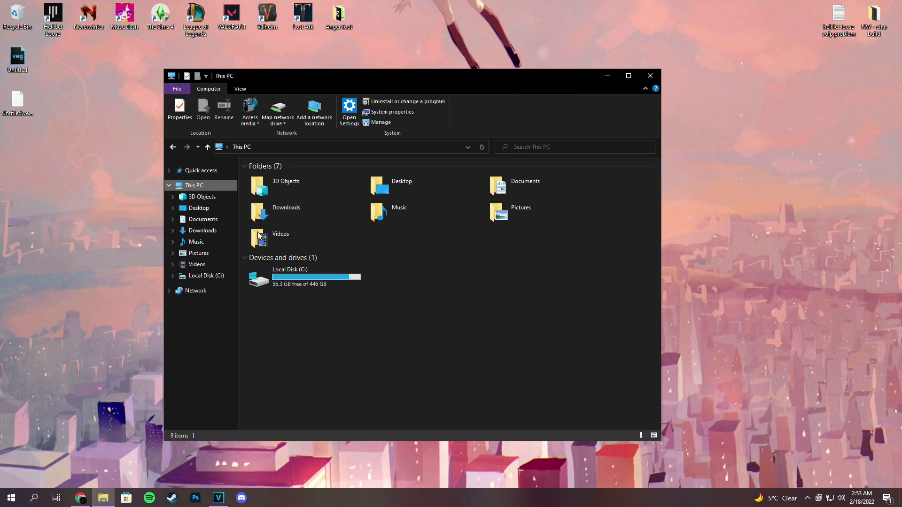
{"action": "double_click", "coordinate": [309, 288]}
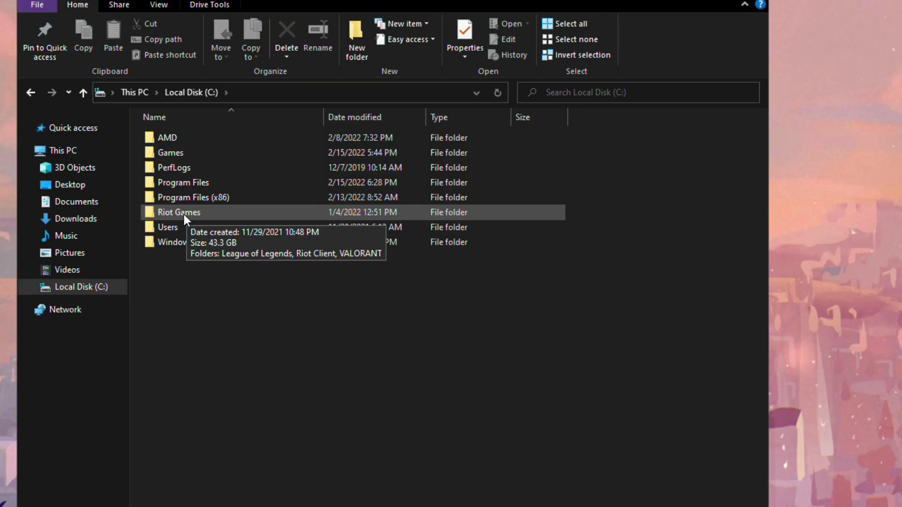
{"action": "double_click", "coordinate": [277, 227]}
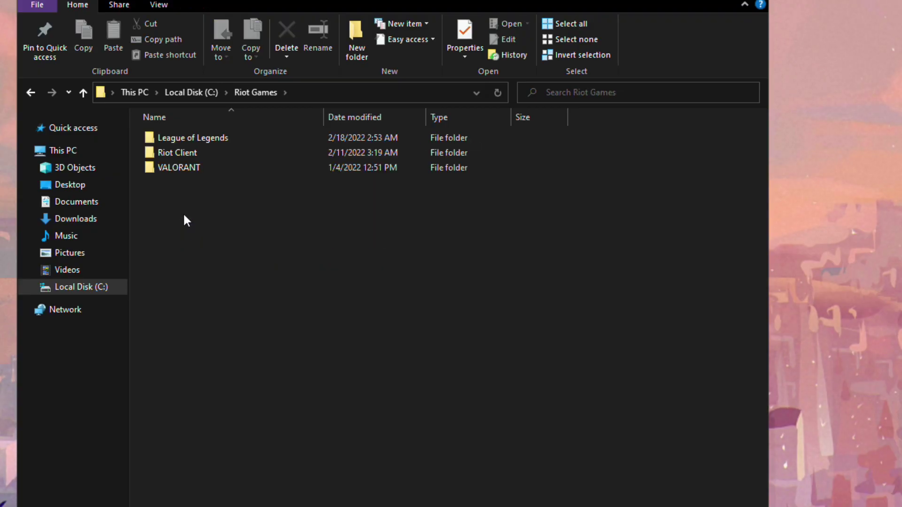
{"action": "double_click", "coordinate": [173, 139]}
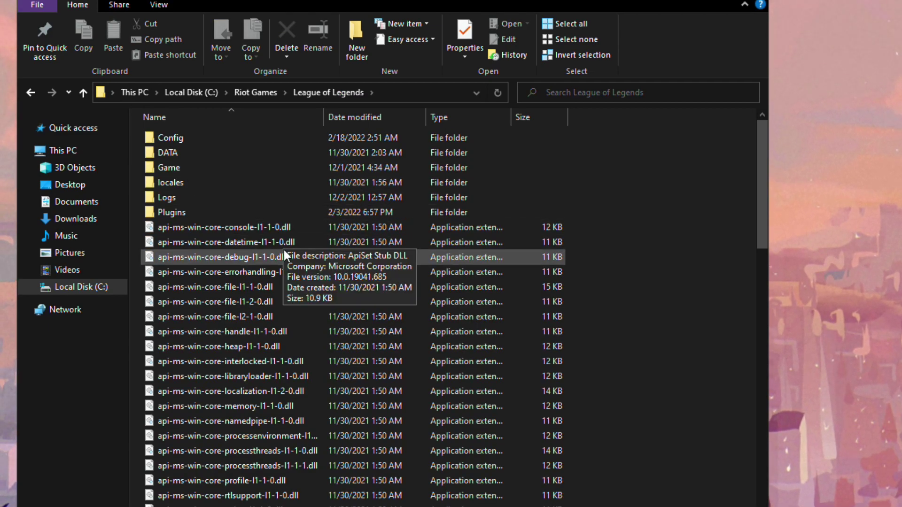
Step: Create a shortcut of the LeagueClient application and move it to the desktop
{"action": "scroll", "coordinate": [283, 252], "scroll_direction": "down", "scroll_amount": 13}
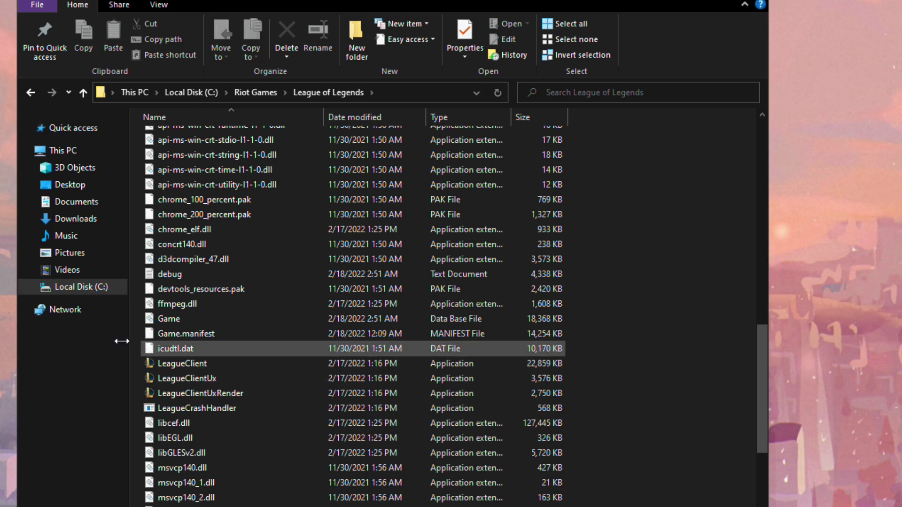
{"action": "right_click", "coordinate": [159, 370]}
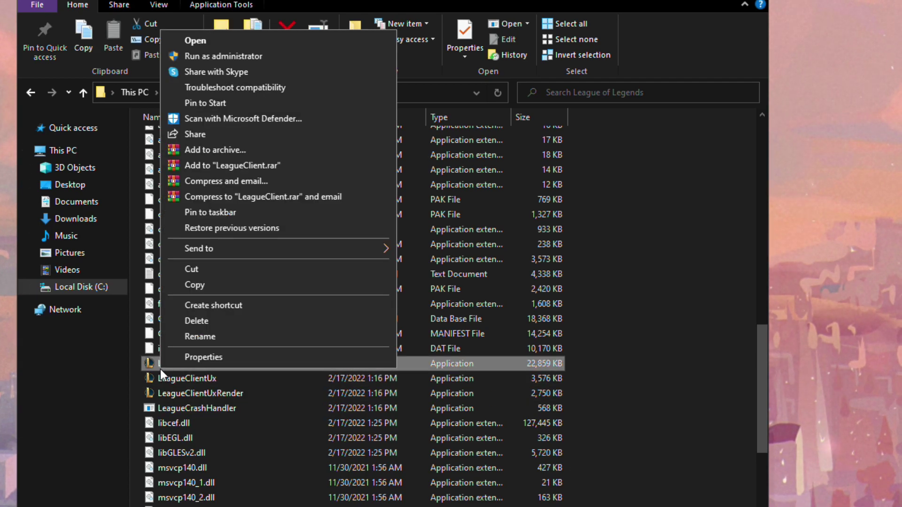
{"action": "left_click", "coordinate": [199, 306]}
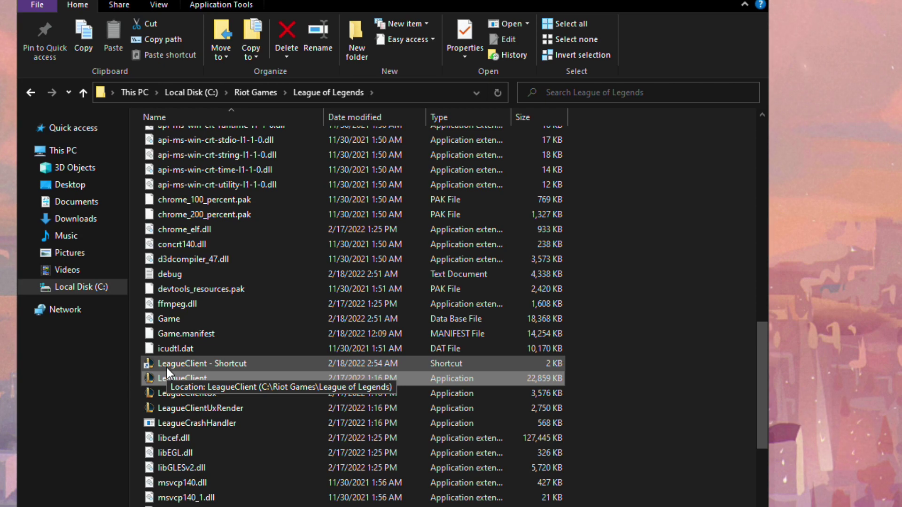
{"action": "left_click_drag", "start_coordinate": [167, 368], "coordinate": [0, 79]}
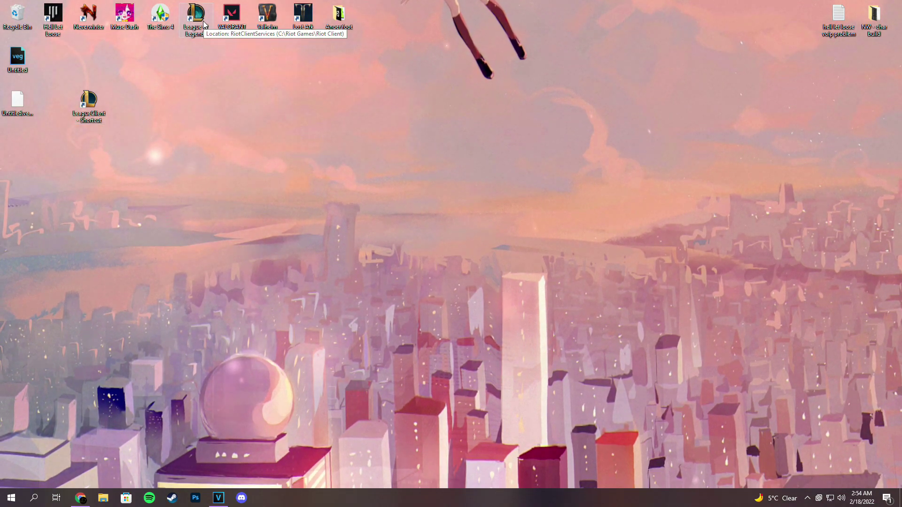
Step: Delete the old League of Legends desktop shortcut by moving it to the Recycle Bin
{"action": "left_click_drag", "start_coordinate": [204, 23], "coordinate": [10, 21]}
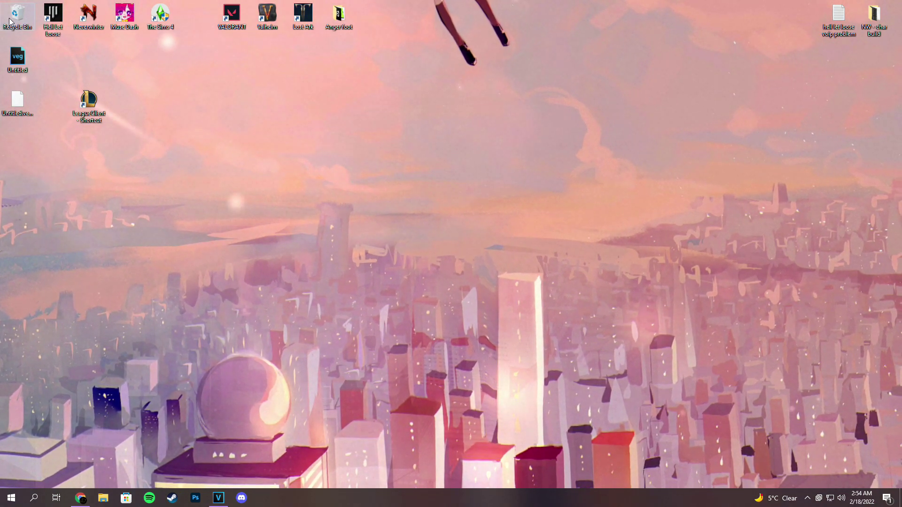
{"action": "right_click", "coordinate": [11, 22]}
{"action": "left_click", "coordinate": [35, 37]}
Step: Move the LeagueClient shortcut to the deleted shortcut's place on the desktop and rename it League of Legends
{"action": "left_click_drag", "start_coordinate": [89, 100], "coordinate": [196, 21]}
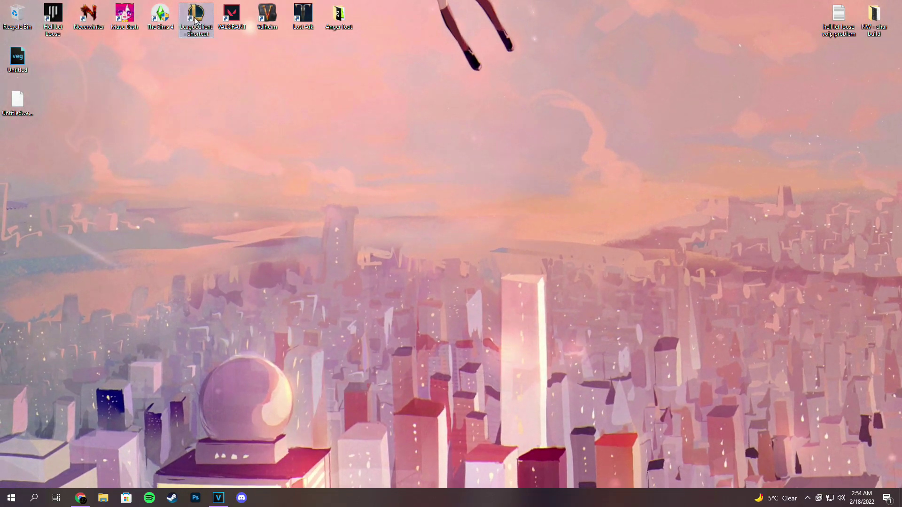
{"action": "right_click", "coordinate": [195, 20]}
{"action": "left_click", "coordinate": [223, 226]}
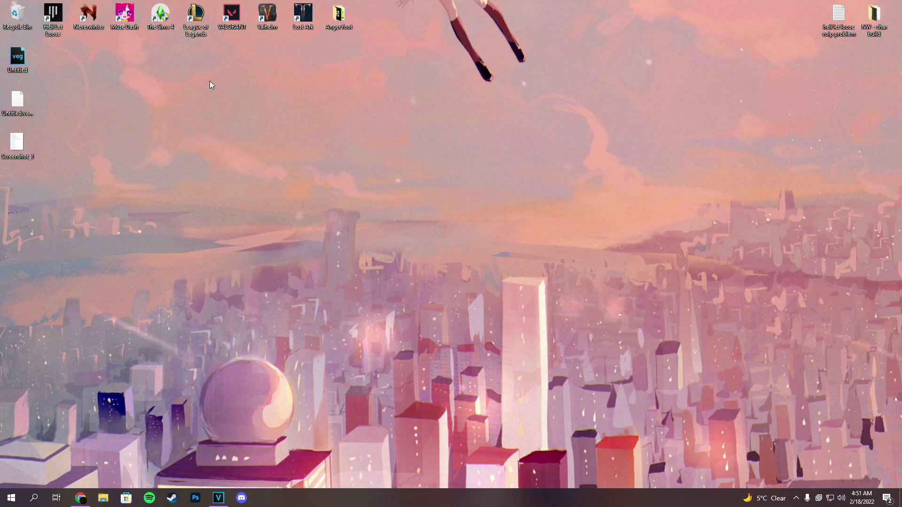
Step: Append --locale=en_GB to the target path in the League of Legends shortcut's properties and apply the change
{"action": "right_click", "coordinate": [197, 29]}
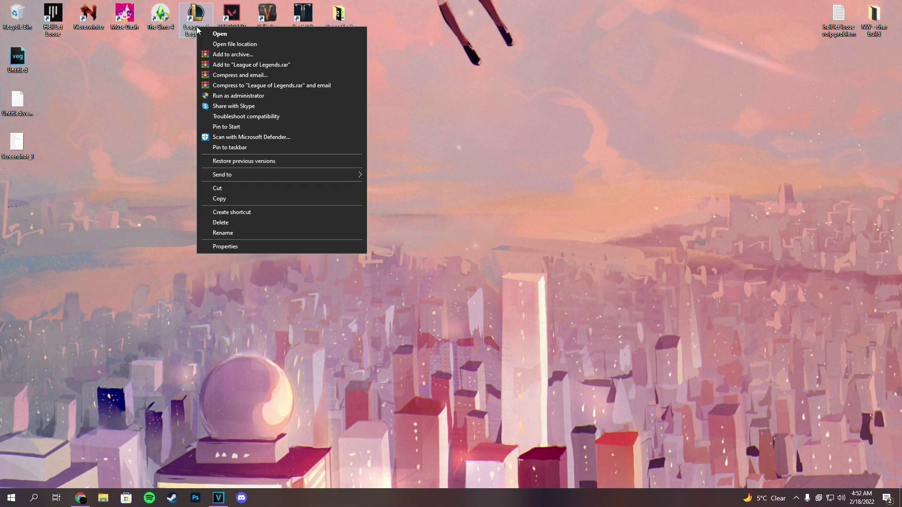
{"action": "left_click", "coordinate": [231, 249]}
{"action": "left_click_drag", "start_coordinate": [277, 36], "coordinate": [410, 117]}
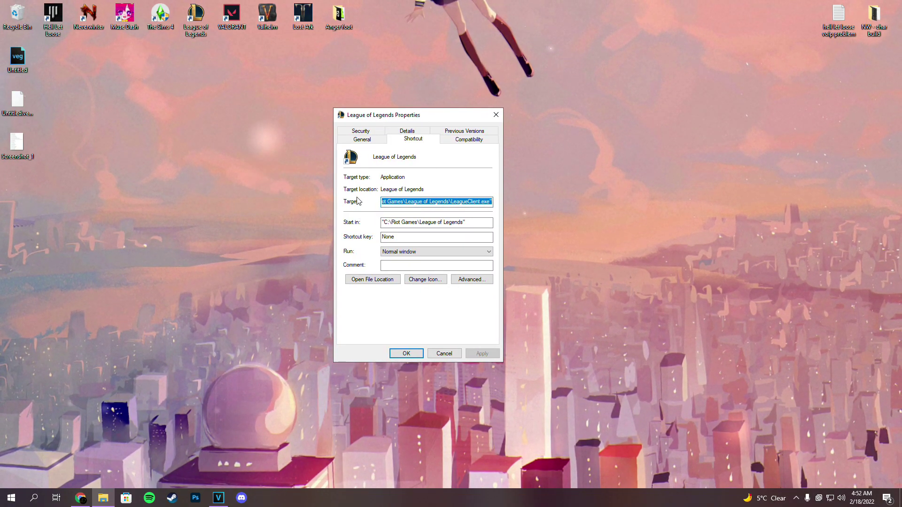
{"action": "left_click", "coordinate": [396, 202]}
{"action": "left_click_drag", "start_coordinate": [489, 205], "coordinate": [565, 205]}
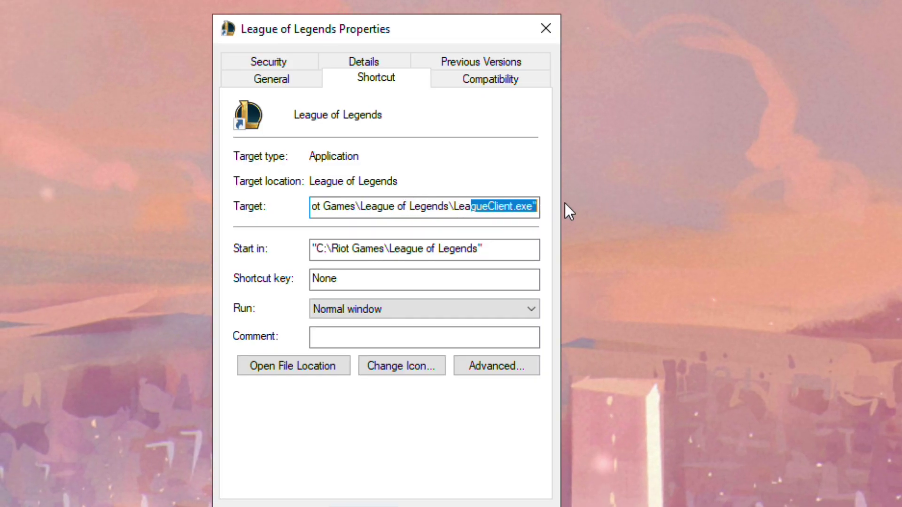
{"action": "key", "text": "Right"}
{"action": "type", "text": "--"}
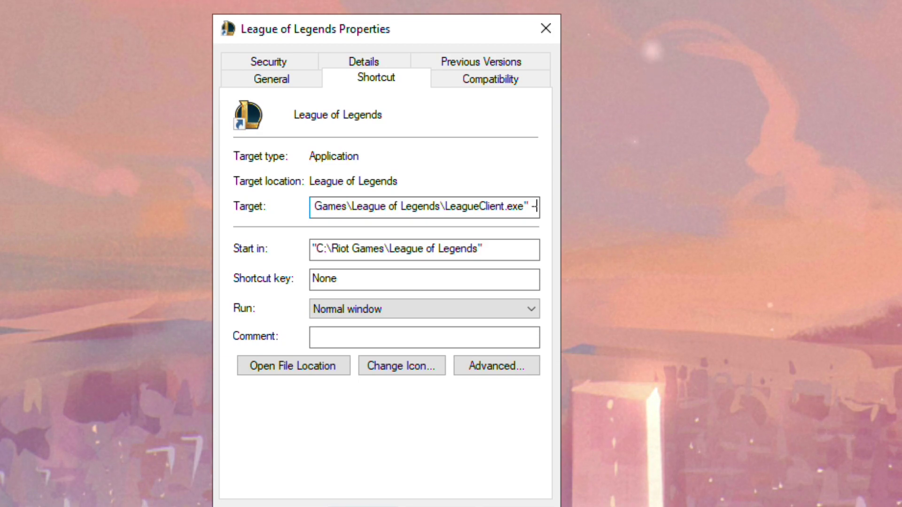
{"action": "type", "text": "locale=en_"}
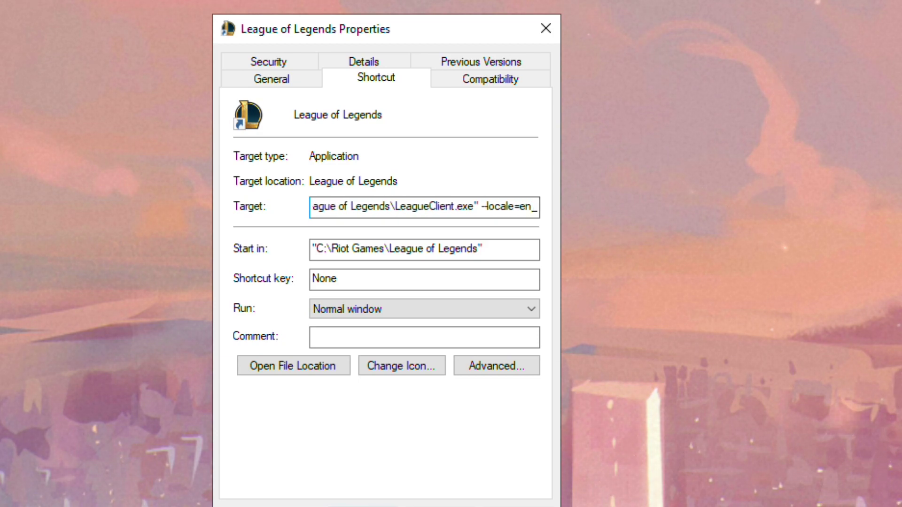
{"action": "type", "text": "GB"}
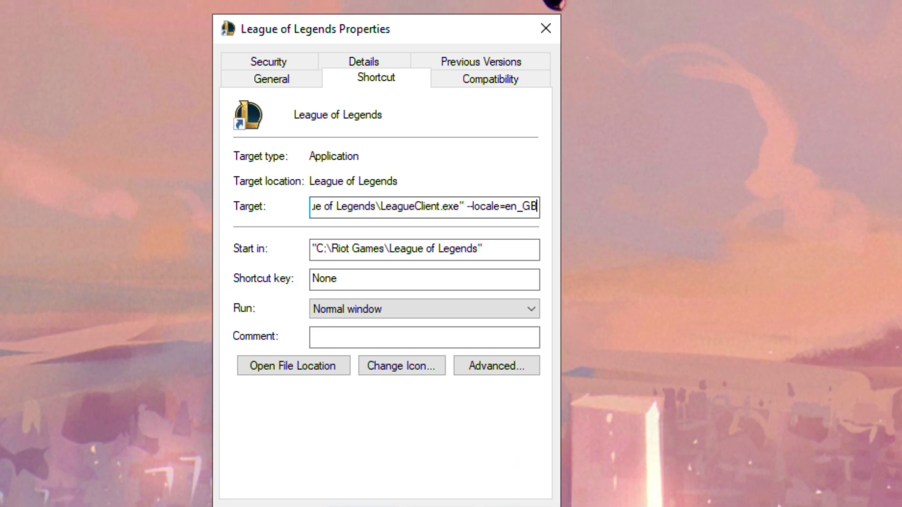
{"action": "left_click", "coordinate": [482, 354]}
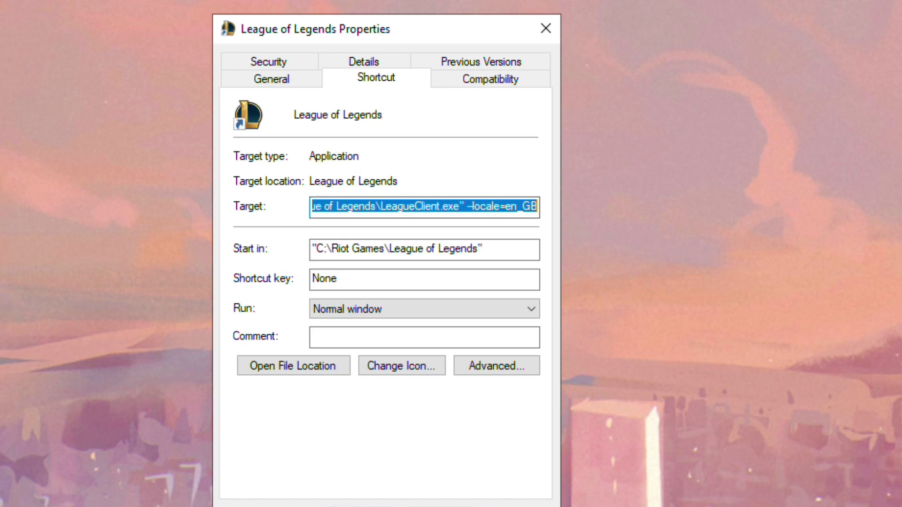
{"action": "left_click", "coordinate": [407, 353]}
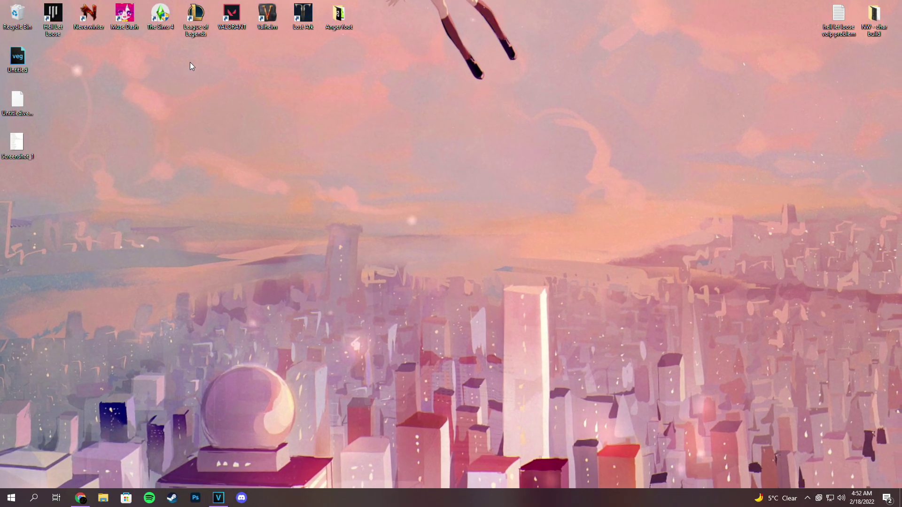
Step: Launch League of Legends from the edited desktop shortcut, sign in to the Riot account, and reposition the client window
{"action": "double_click", "coordinate": [200, 35]}
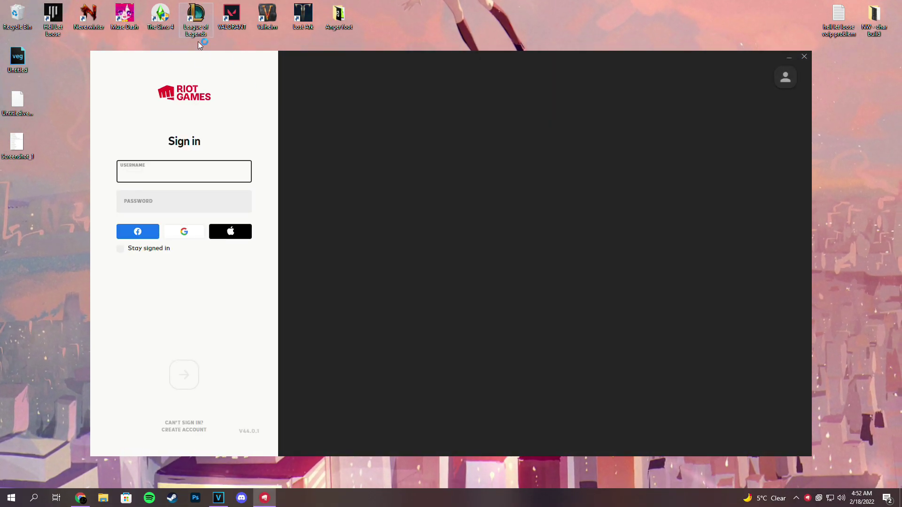
{"action": "left_click", "coordinate": [181, 165]}
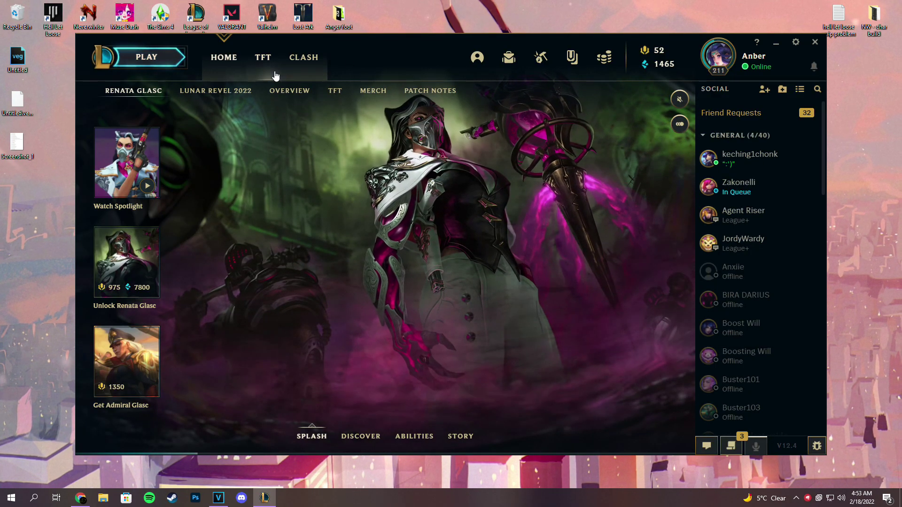
{"action": "left_click_drag", "start_coordinate": [360, 47], "coordinate": [351, 49]}
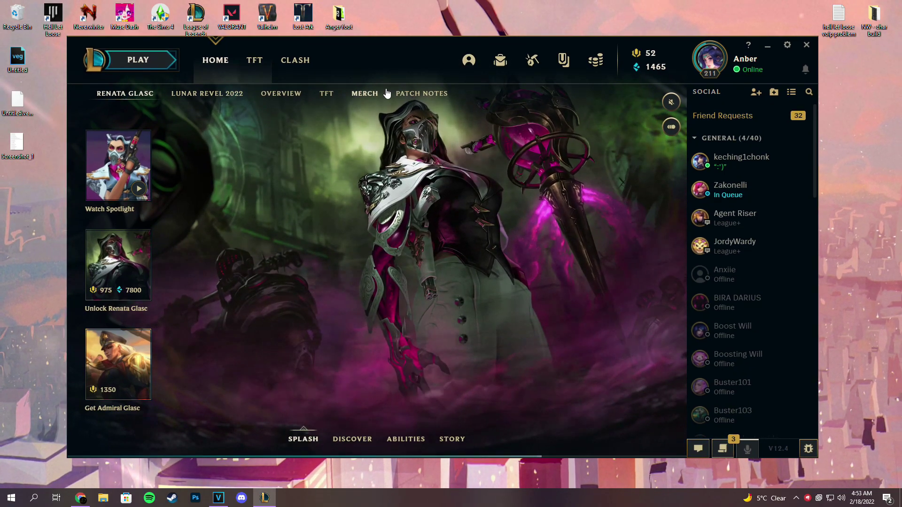
Step: Unmute League of Legends in the Windows volume mixer, close the mixer, and shift the client window slightly
{"action": "right_click", "coordinate": [842, 498]}
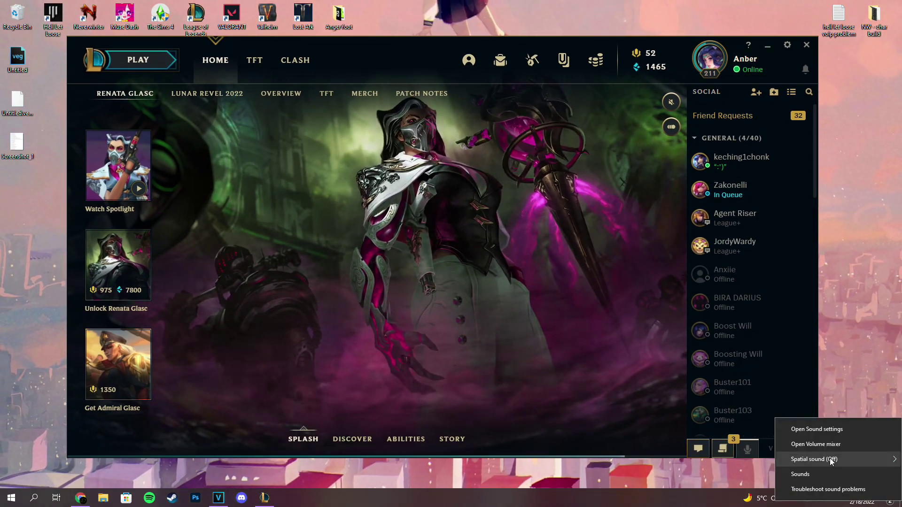
{"action": "left_click", "coordinate": [831, 450]}
{"action": "left_click", "coordinate": [811, 461]}
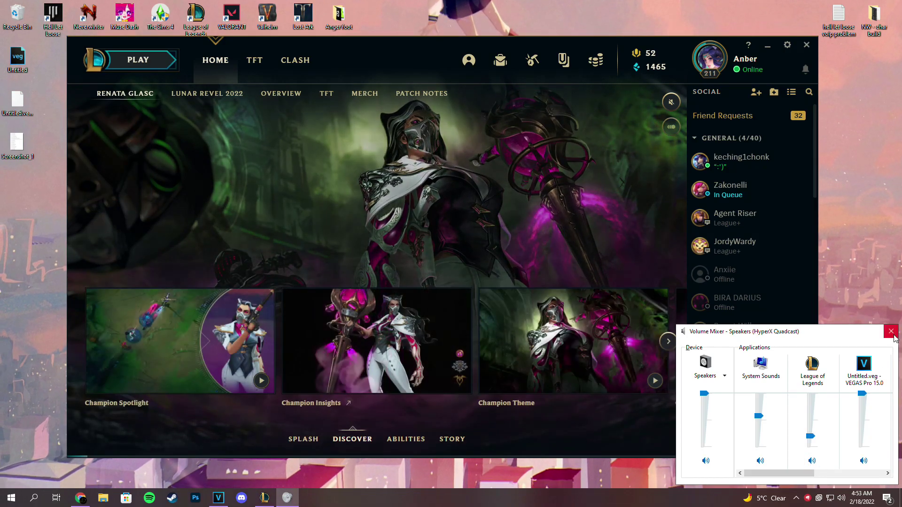
{"action": "left_click", "coordinate": [892, 333]}
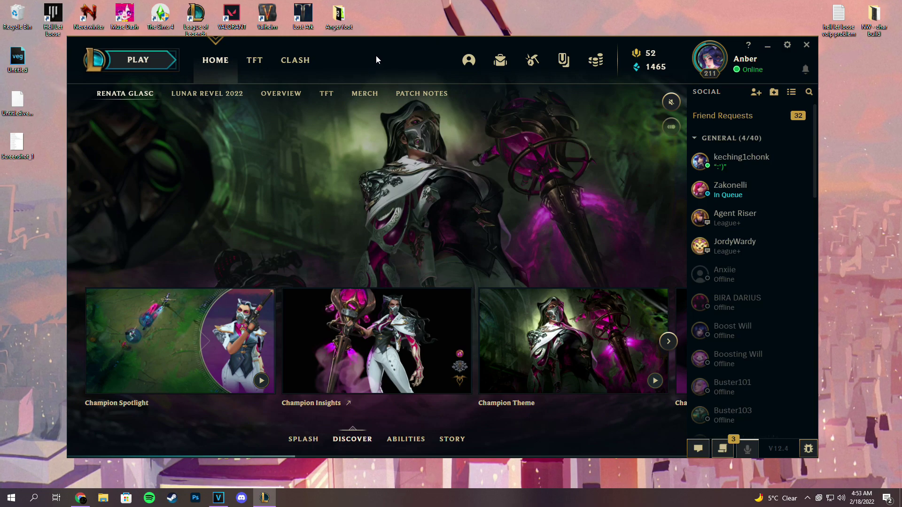
{"action": "left_click_drag", "start_coordinate": [376, 60], "coordinate": [388, 57]}
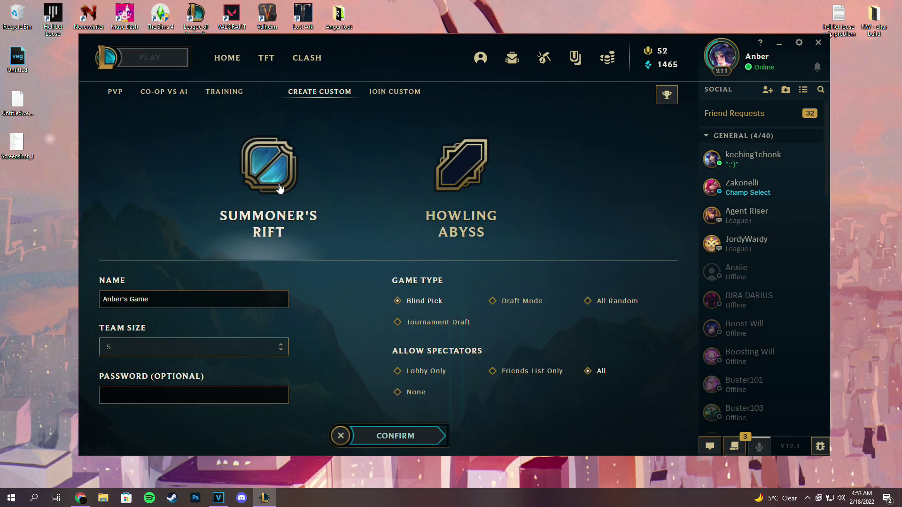
Step: Create a Summoner's Rift Blind Pick custom game, add one bot to each team, and lock in a champion
{"action": "left_click", "coordinate": [378, 433]}
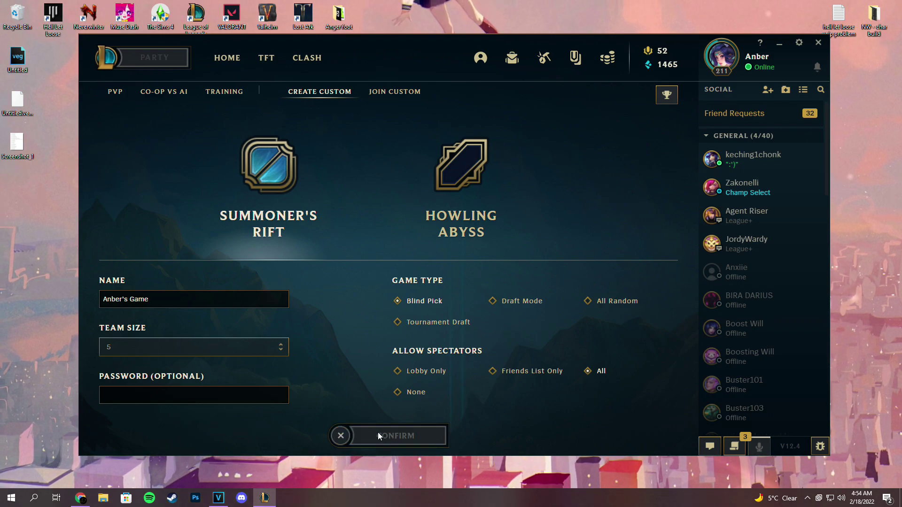
{"action": "left_click", "coordinate": [622, 184]}
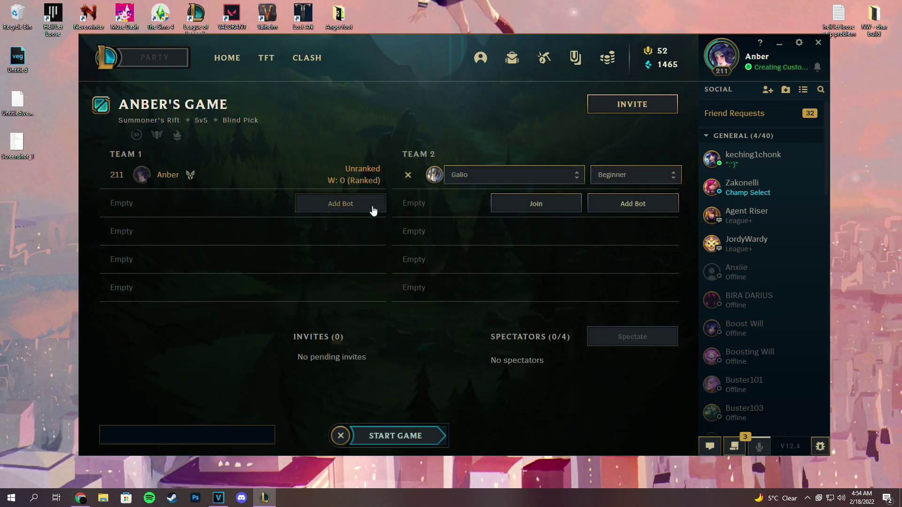
{"action": "left_click", "coordinate": [374, 207]}
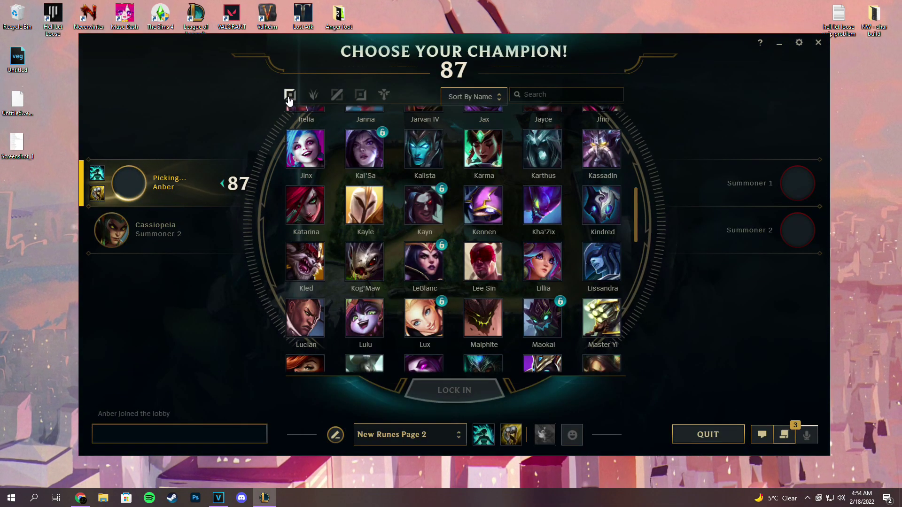
{"action": "left_click", "coordinate": [439, 392]}
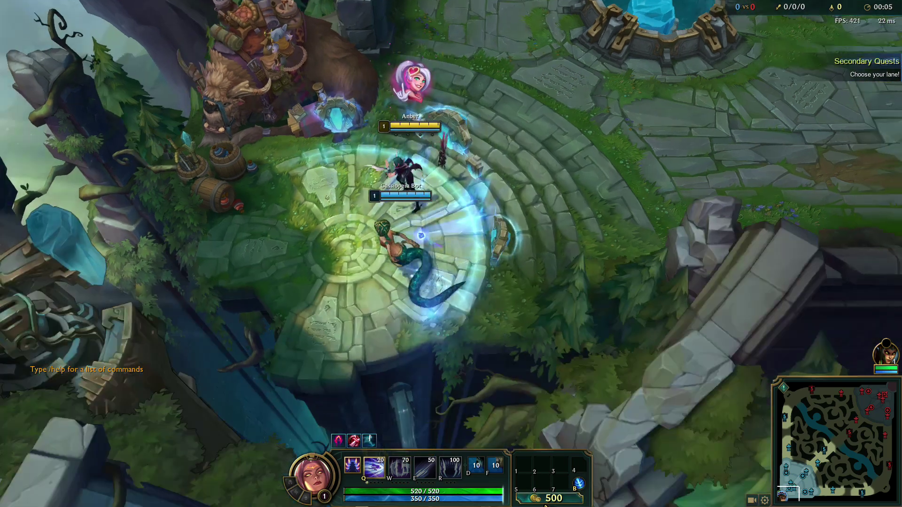
Step: Buy the Doran's Blade Start set from the recommended items in the in-game shop
{"action": "key", "text": "p"}
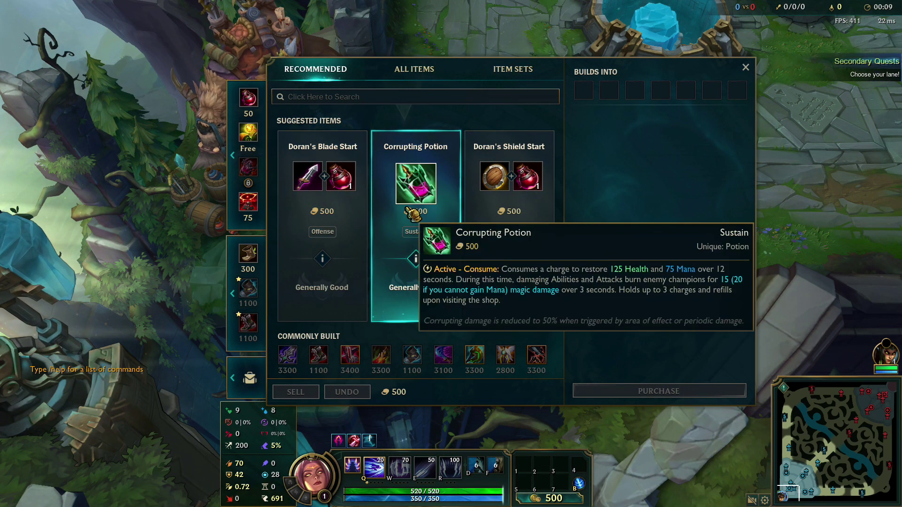
{"action": "right_click", "coordinate": [322, 202]}
{"action": "key", "text": "p"}
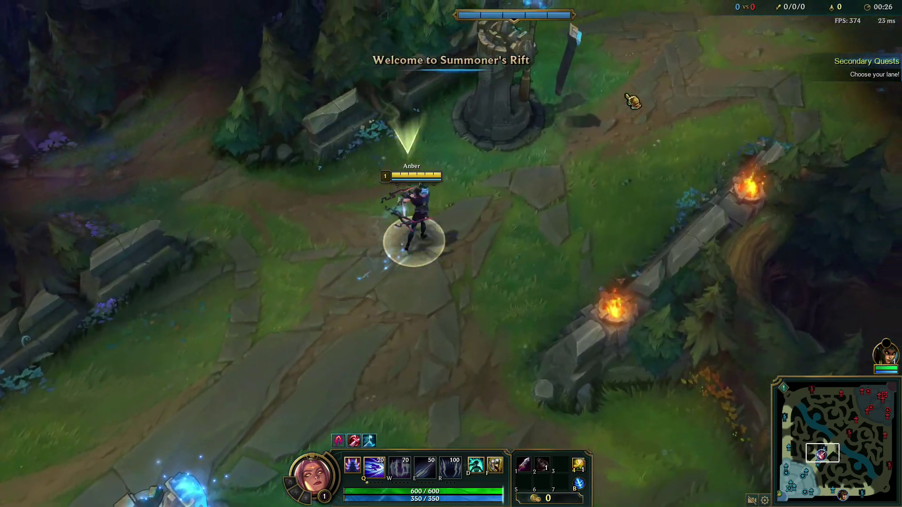
Step: Walk the champion up the middle lane toward the enemy side and back, keeping the camera centred on it
{"action": "right_click", "coordinate": [632, 101]}
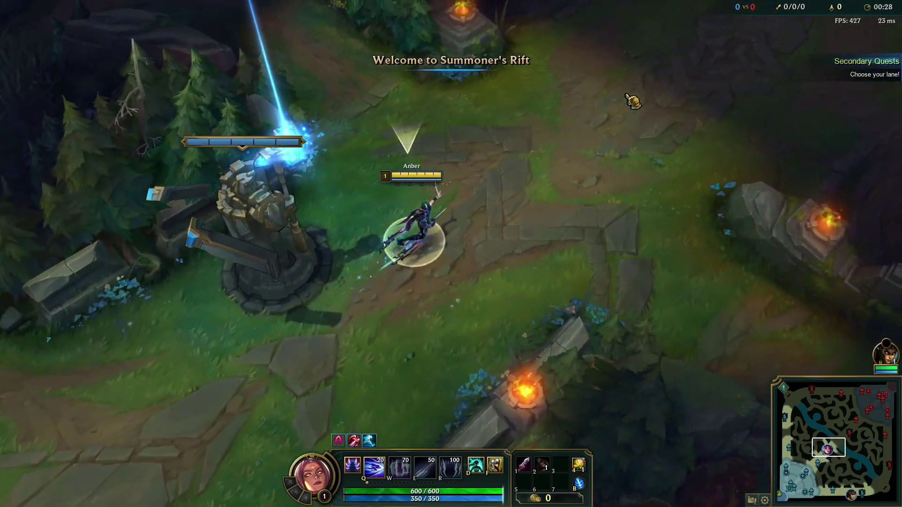
{"action": "right_click", "coordinate": [632, 100]}
{"action": "right_click", "coordinate": [606, 91]}
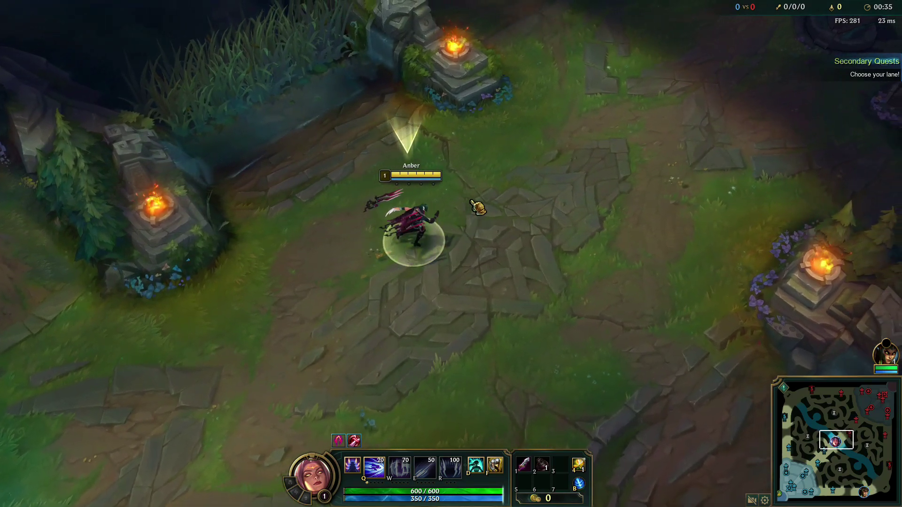
{"action": "right_click", "coordinate": [481, 205]}
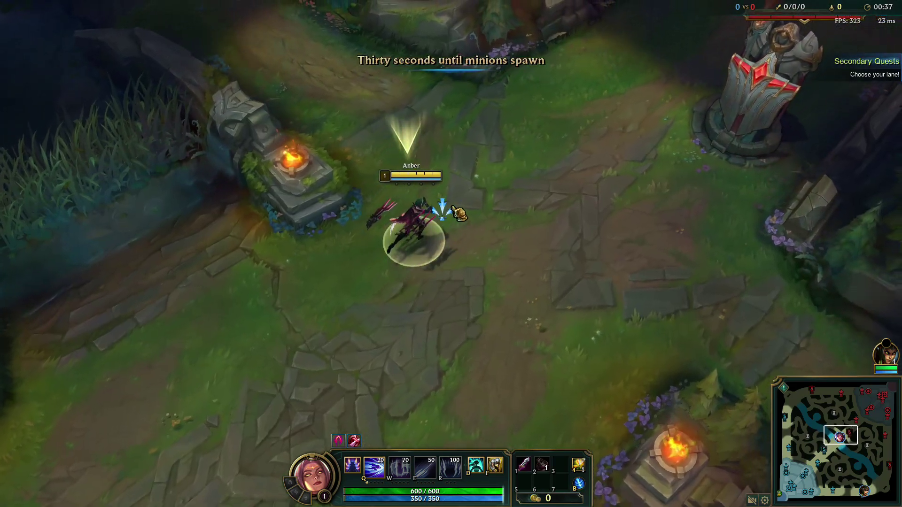
{"action": "right_click", "coordinate": [427, 207]}
{"action": "right_click", "coordinate": [414, 190]}
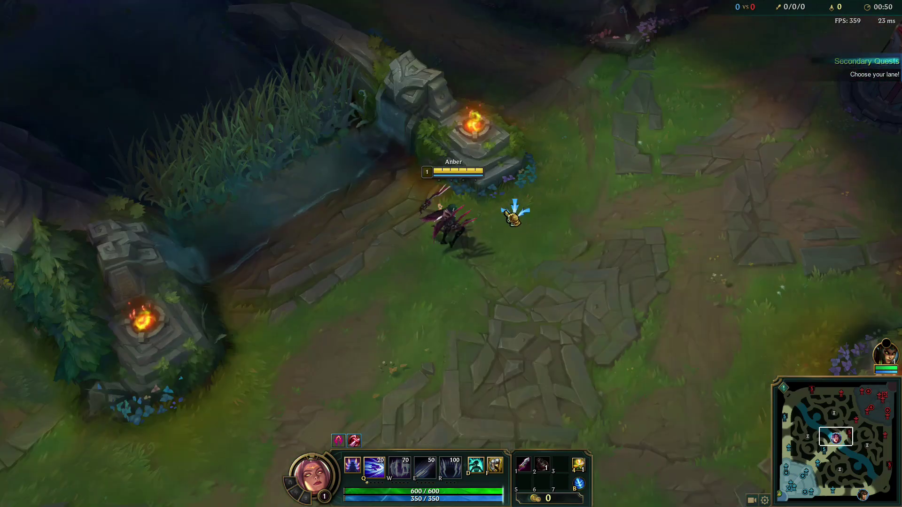
{"action": "key", "text": "space"}
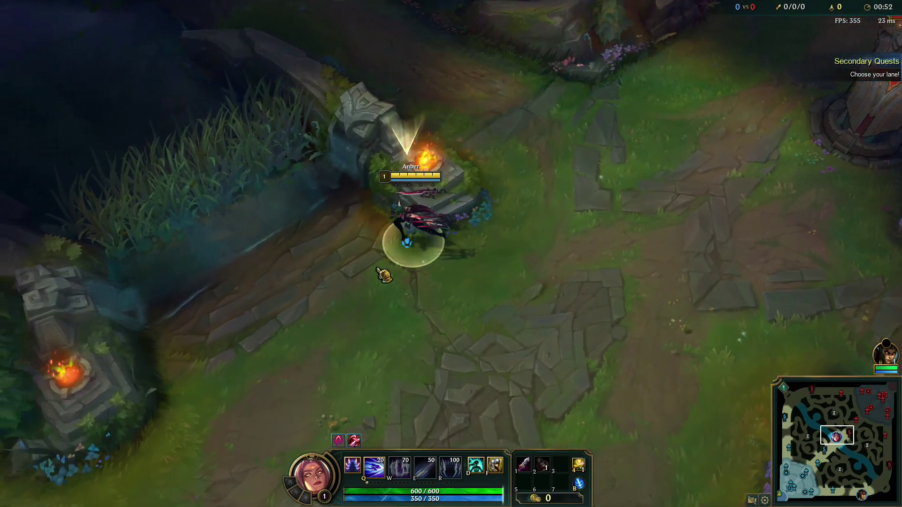
{"action": "right_click", "coordinate": [376, 285]}
{"action": "right_click", "coordinate": [357, 297]}
{"action": "right_click", "coordinate": [353, 303]}
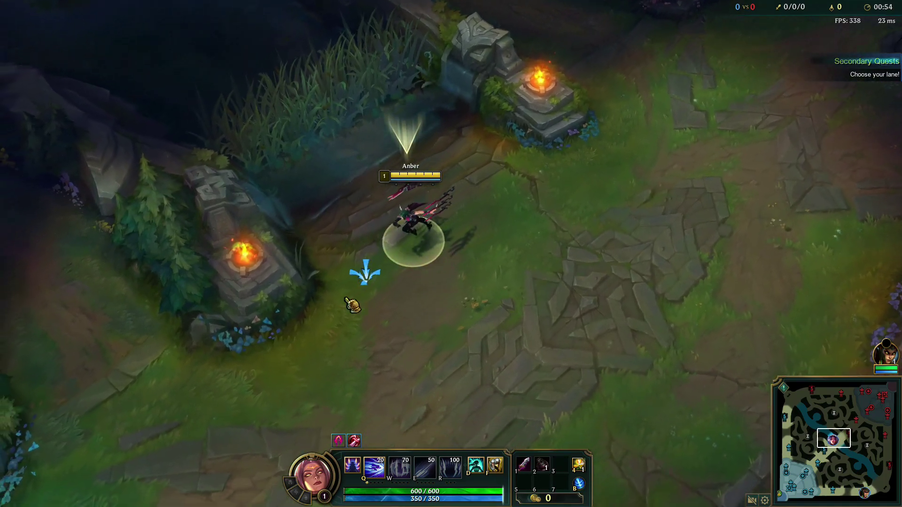
{"action": "right_click", "coordinate": [343, 308]}
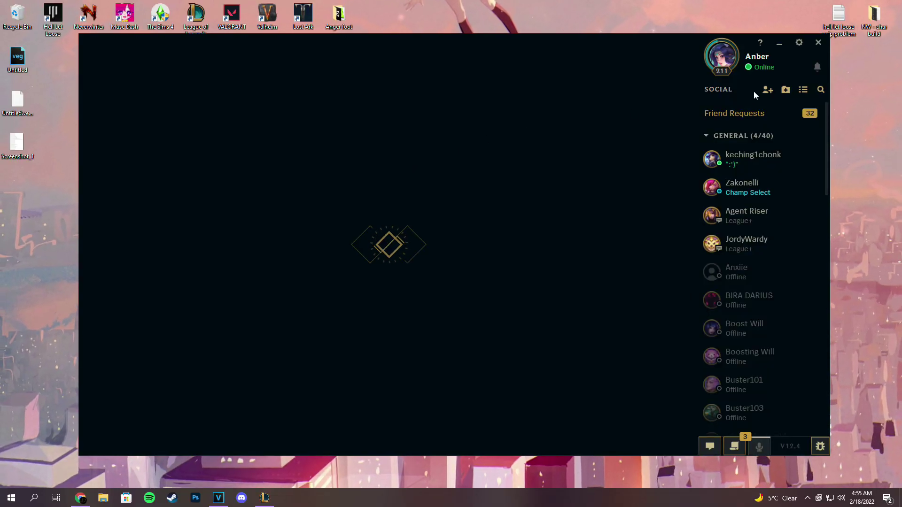
Step: Sign out of the League of Legends client and close the Riot sign-in window
{"action": "left_click", "coordinate": [818, 43]}
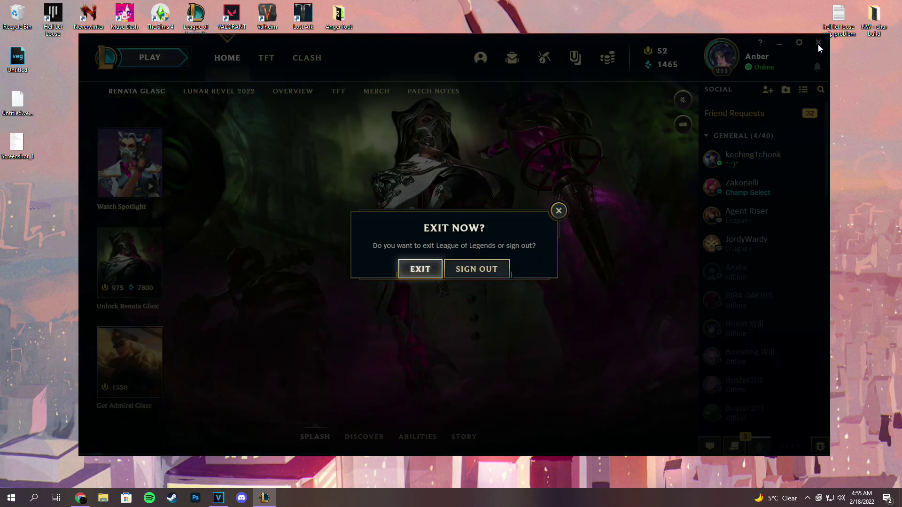
{"action": "left_click", "coordinate": [468, 278]}
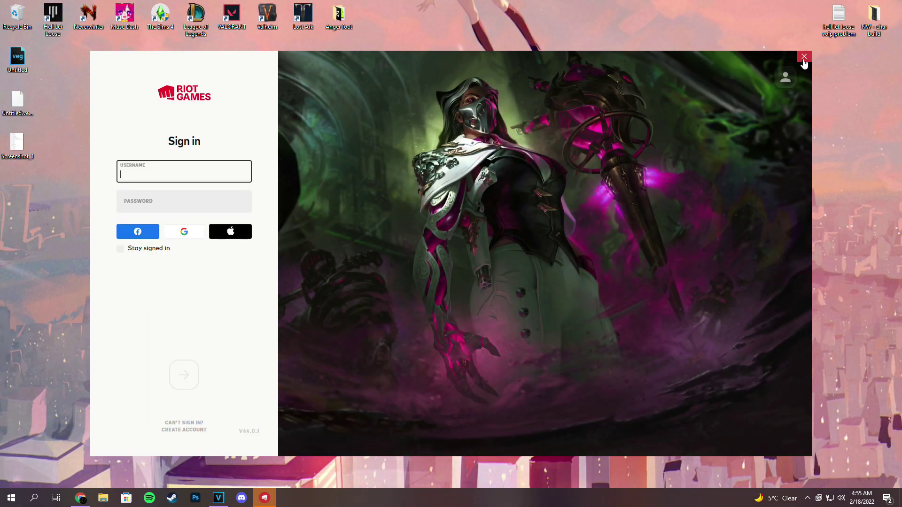
{"action": "left_click", "coordinate": [803, 58]}
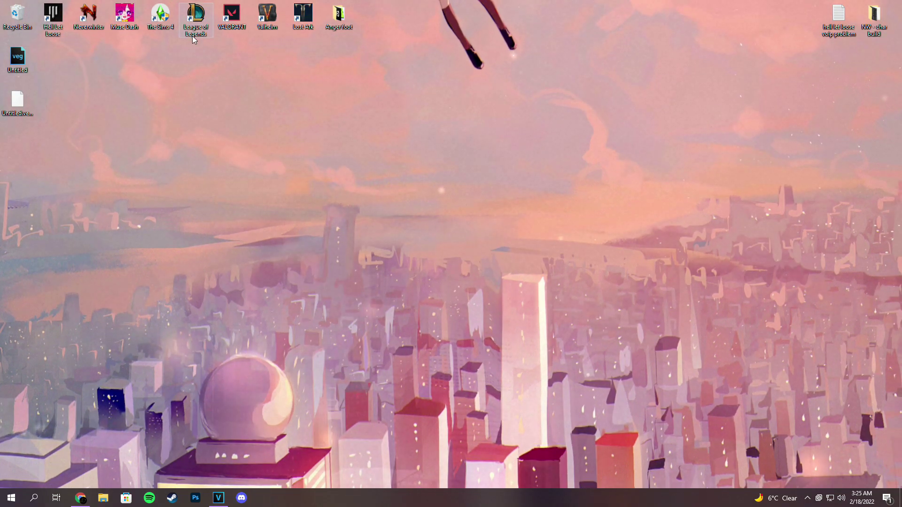
Step: Open the League of Legends desktop shortcut's file location and go to the Riot Games > League of Legends folder
{"action": "right_click", "coordinate": [193, 33]}
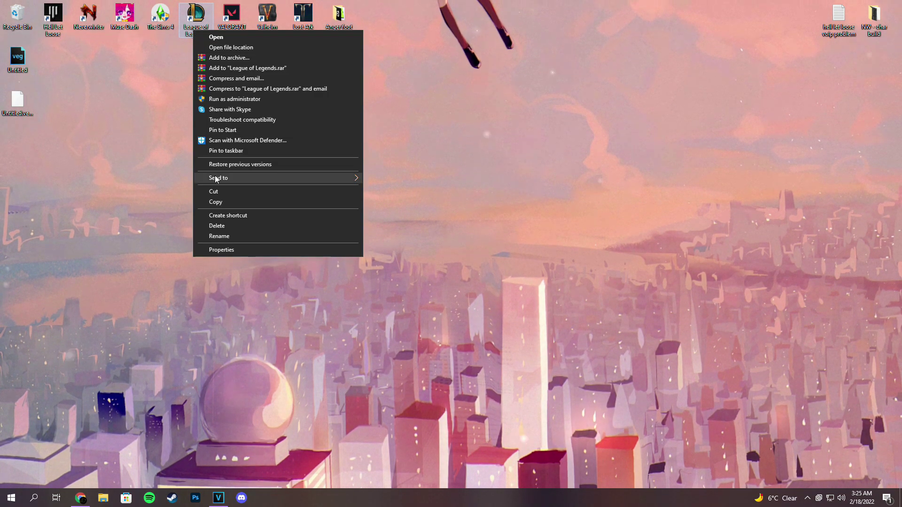
{"action": "left_click", "coordinate": [227, 251]}
{"action": "left_click", "coordinate": [235, 201]}
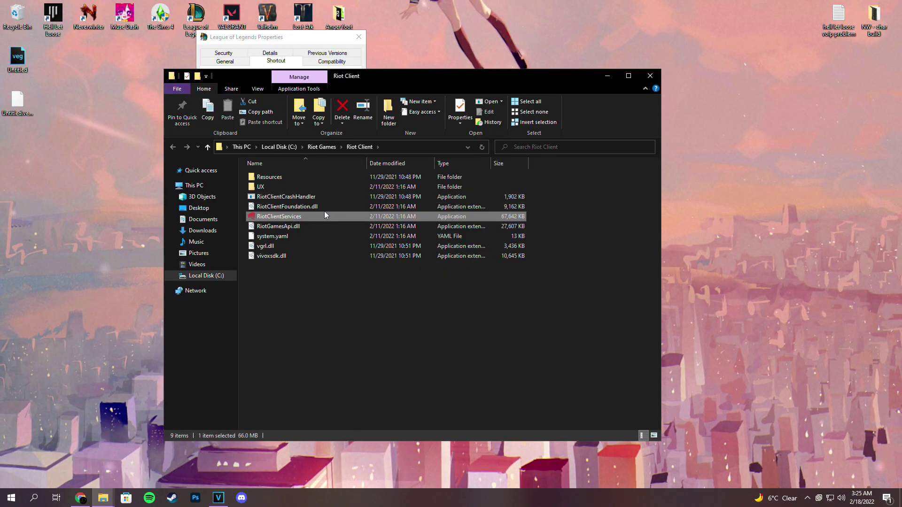
{"action": "left_click", "coordinate": [323, 147]}
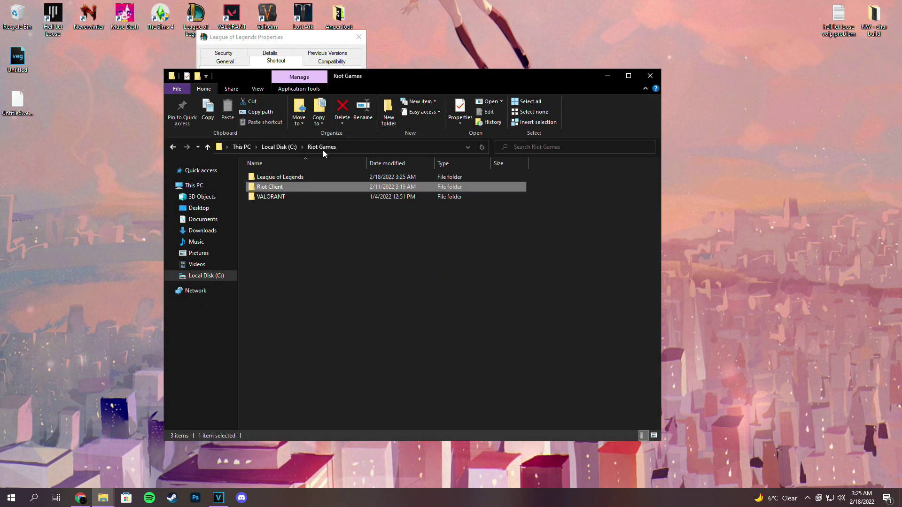
{"action": "double_click", "coordinate": [288, 179]}
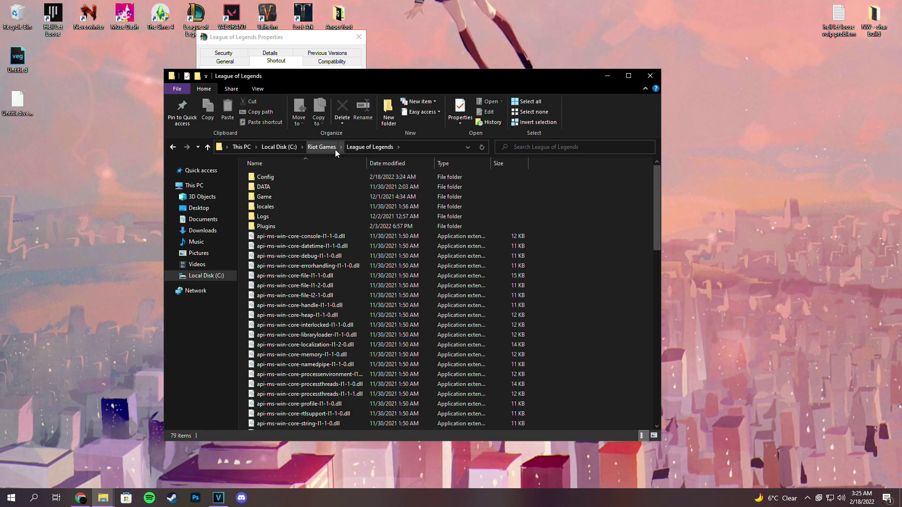
Step: Create a shortcut for the LeagueClient application in the League of Legends folder
{"action": "scroll", "coordinate": [326, 230], "scroll_direction": "down", "scroll_amount": 5}
{"action": "scroll", "coordinate": [326, 230], "scroll_direction": "down", "scroll_amount": 10}
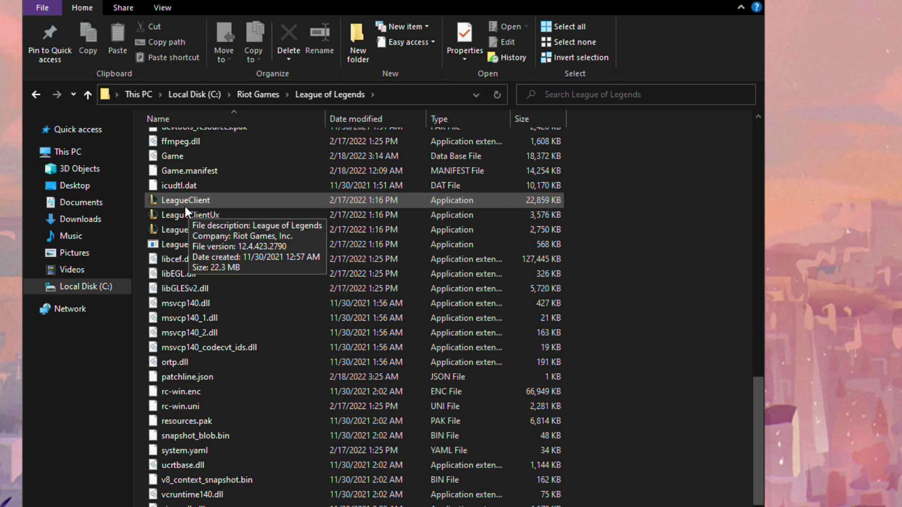
{"action": "right_click", "coordinate": [182, 203]}
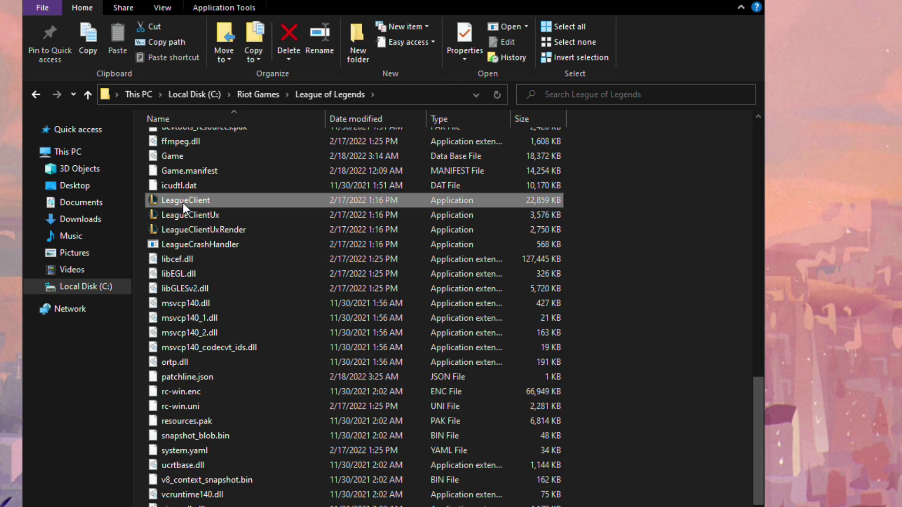
{"action": "left_click", "coordinate": [221, 477]}
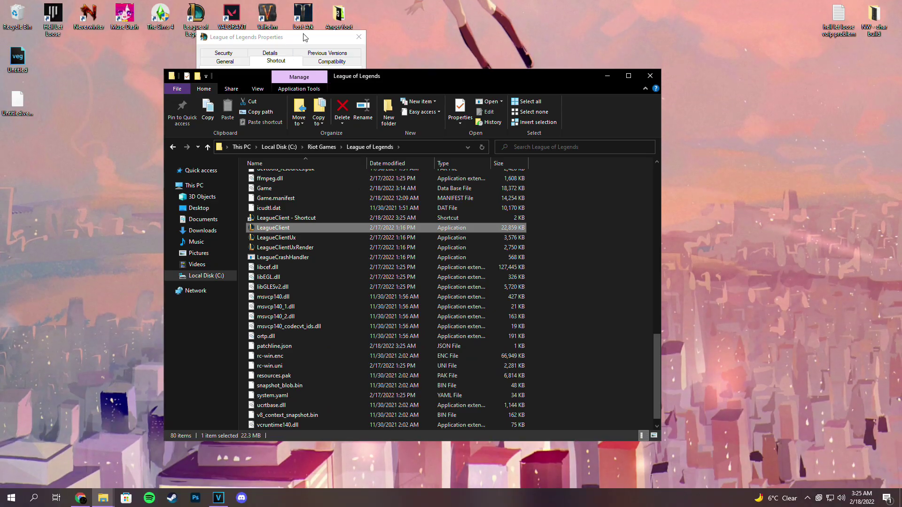
Step: Reopen the old League of Legends shortcut's properties, examine the launch arguments at the end of its target path, and cancel the dialog
{"action": "left_click", "coordinate": [359, 36]}
{"action": "left_click", "coordinate": [196, 17]}
{"action": "right_click", "coordinate": [195, 21]}
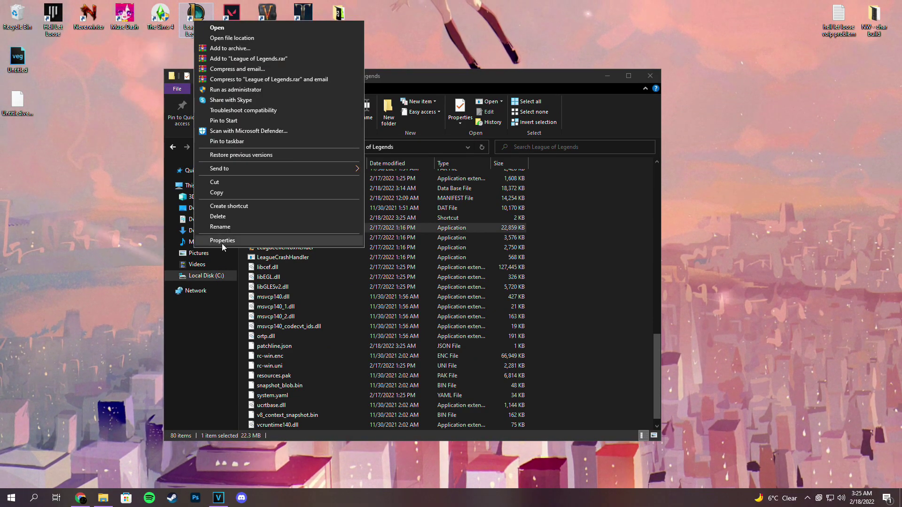
{"action": "left_click", "coordinate": [222, 240]}
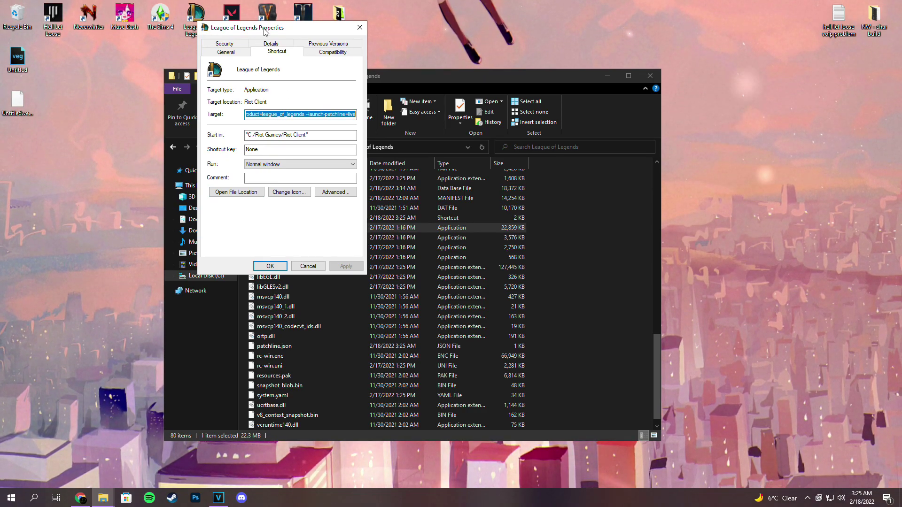
{"action": "left_click", "coordinate": [311, 114]}
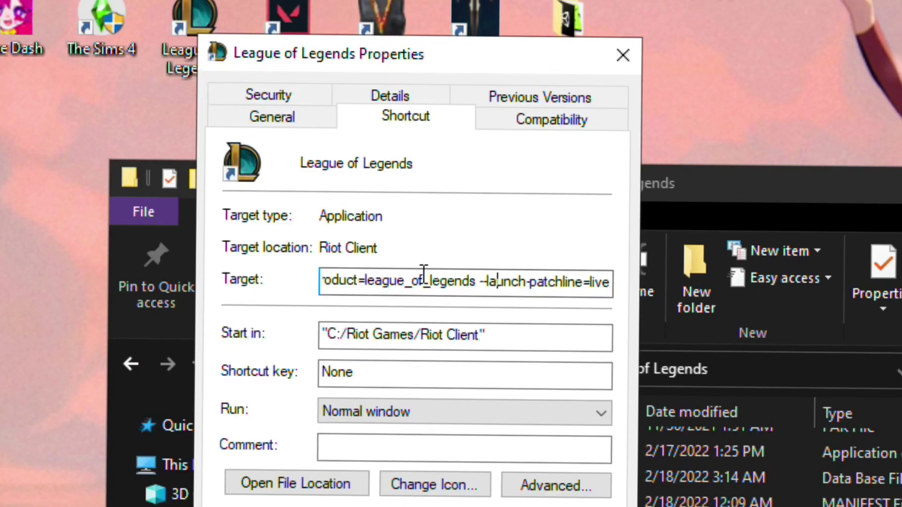
{"action": "left_click_drag", "start_coordinate": [480, 284], "coordinate": [611, 295]}
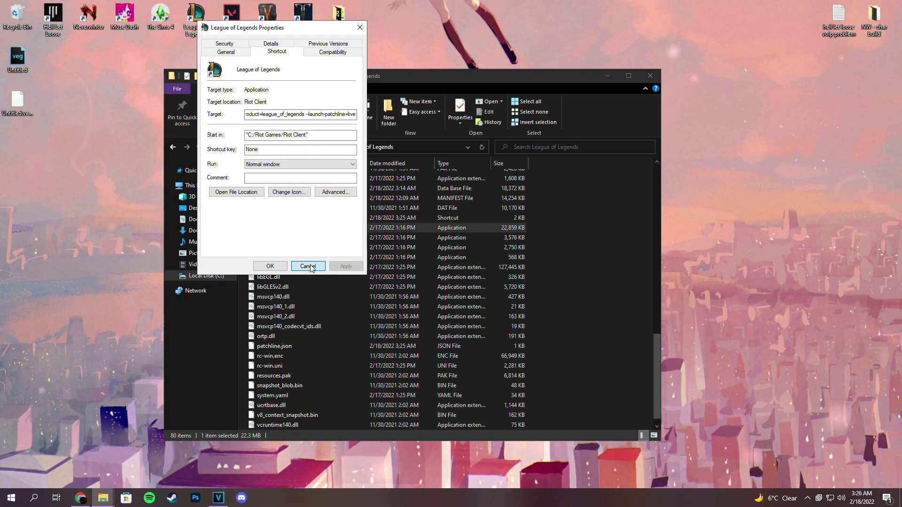
{"action": "left_click", "coordinate": [306, 264]}
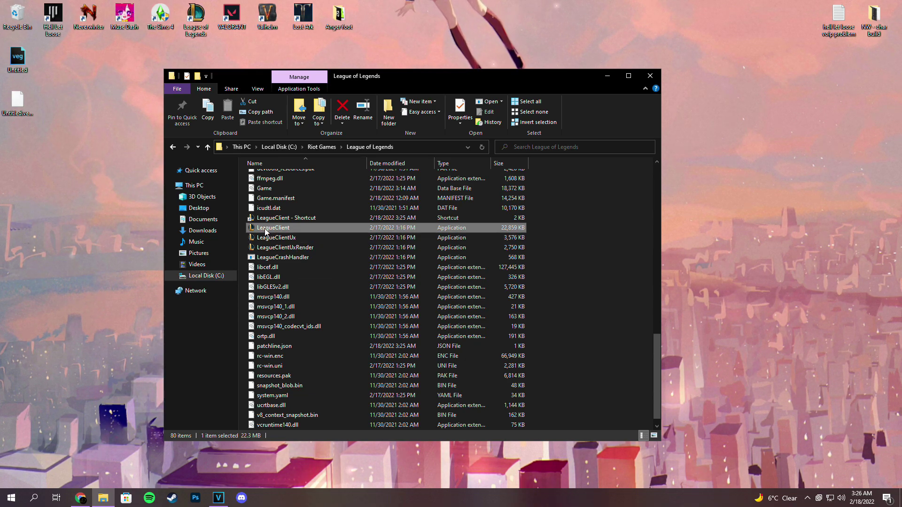
Step: Move LeagueClient - Shortcut from the game folder to the desktop and delete the old League of Legends shortcut
{"action": "left_click_drag", "start_coordinate": [275, 219], "coordinate": [397, 46]}
{"action": "left_click", "coordinate": [650, 75]}
{"action": "left_click_drag", "start_coordinate": [205, 16], "coordinate": [304, 64]}
{"action": "key", "text": "Delete"}
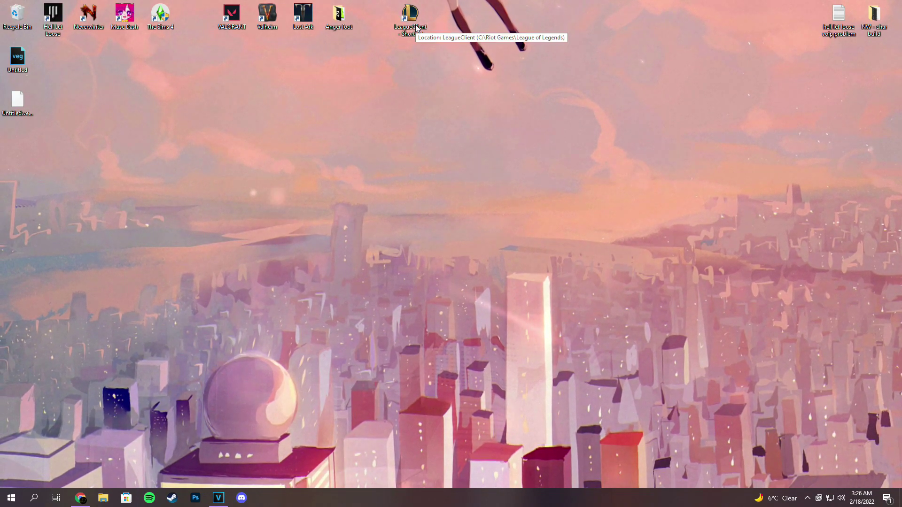
Step: Place the LeagueClient shortcut where the deleted shortcut was on the desktop and rename it League of Legends
{"action": "left_click_drag", "start_coordinate": [416, 24], "coordinate": [196, 33]}
{"action": "right_click", "coordinate": [199, 26]}
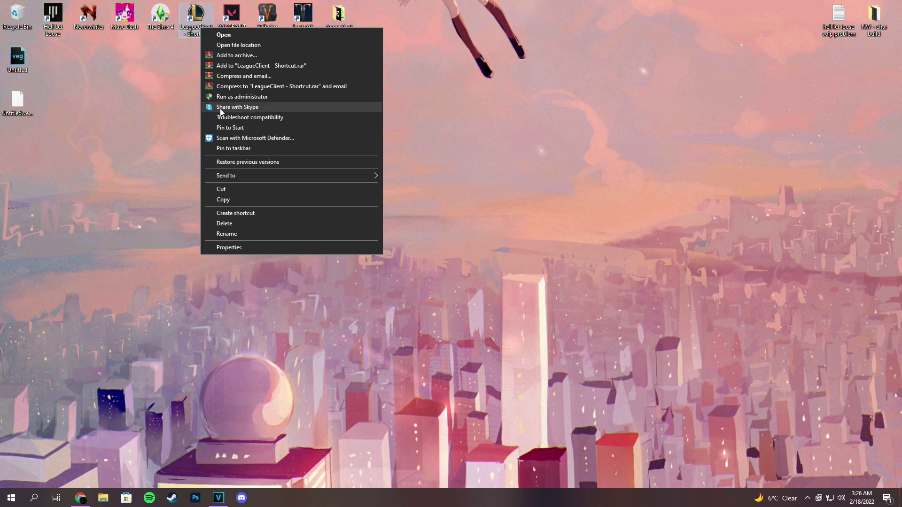
{"action": "left_click", "coordinate": [238, 233]}
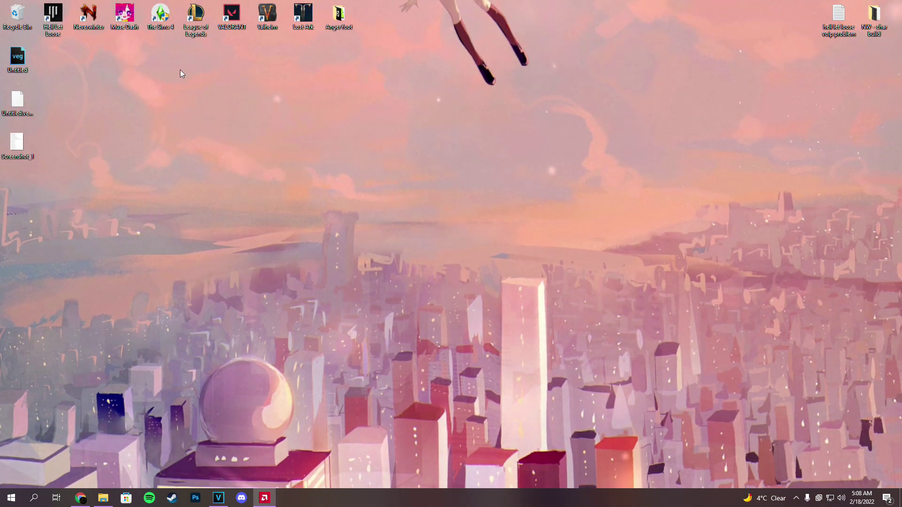
Step: Append the launch argument --locale=ja_JP to the target path of the League of Legends desktop shortcut and save its properties
{"action": "right_click", "coordinate": [195, 19]}
{"action": "left_click", "coordinate": [219, 239]}
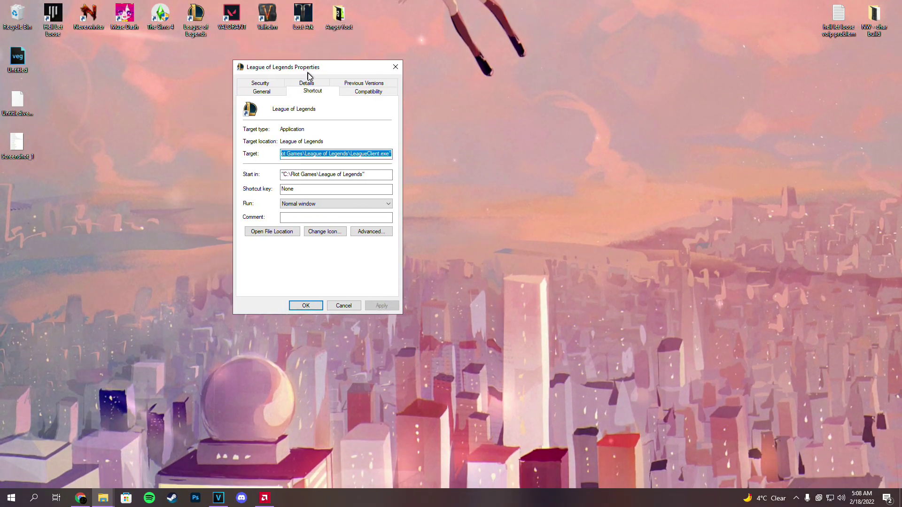
{"action": "left_click", "coordinate": [390, 154]}
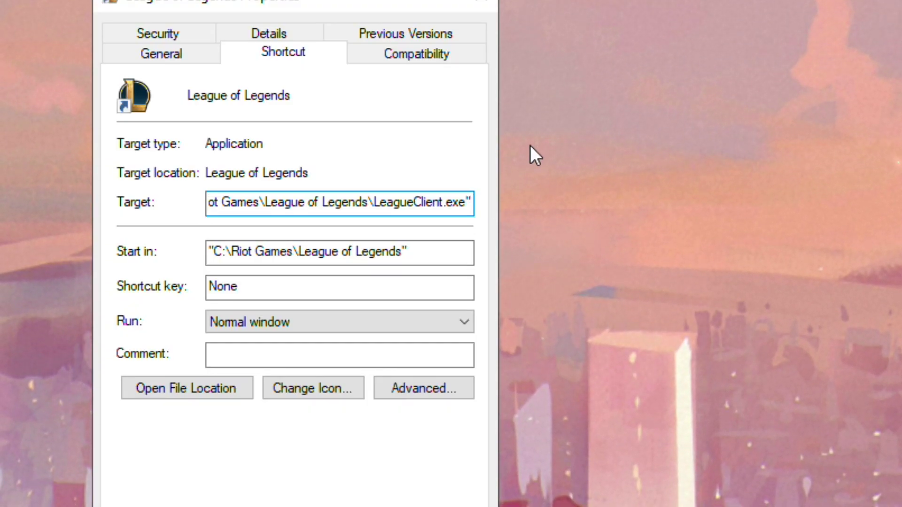
{"action": "type", "text": "--loceal"}
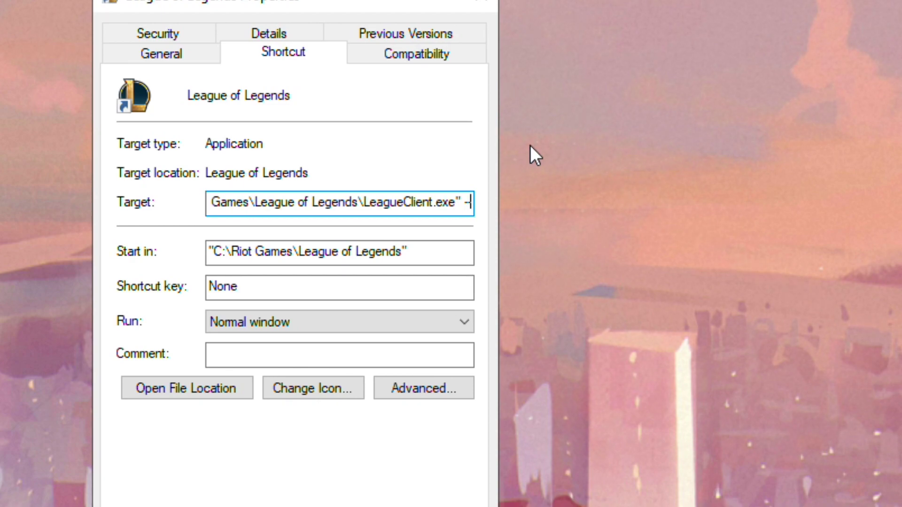
{"action": "key", "text": "BackSpace"}
{"action": "key", "text": "BackSpace"}
{"action": "key", "text": "BackSpace"}
{"action": "key", "text": "BackSpace"}
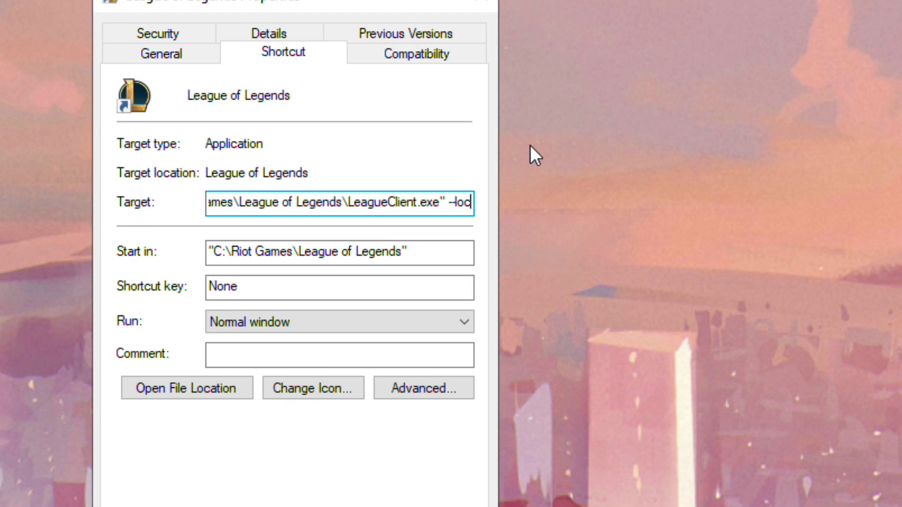
{"action": "type", "text": "cale=ja_"}
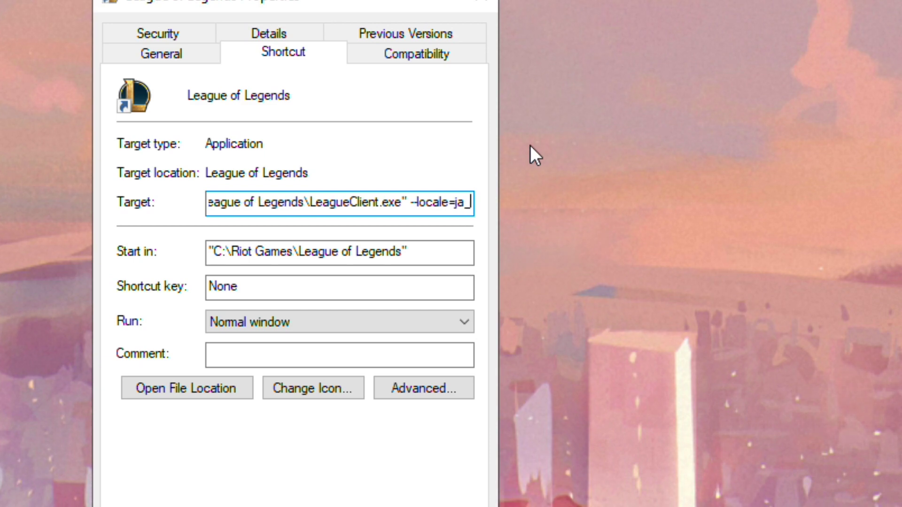
{"action": "type", "text": " JP"}
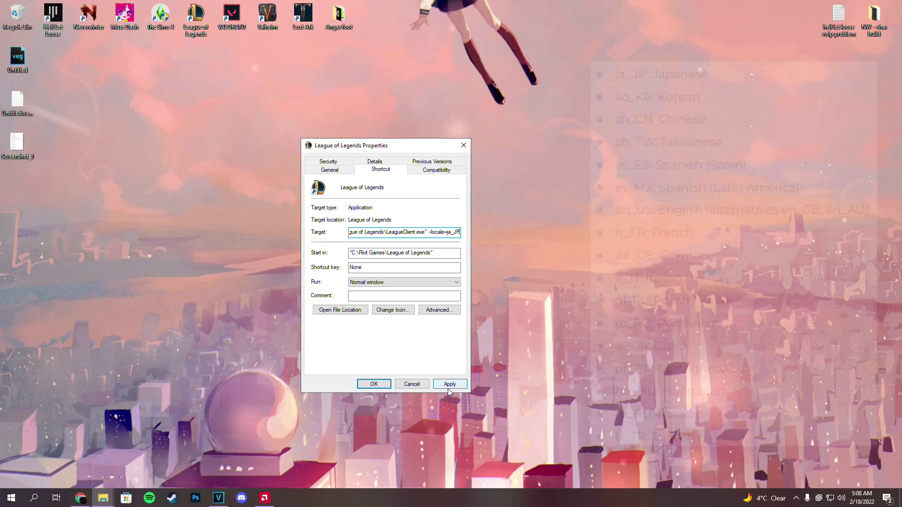
{"action": "left_click", "coordinate": [448, 388]}
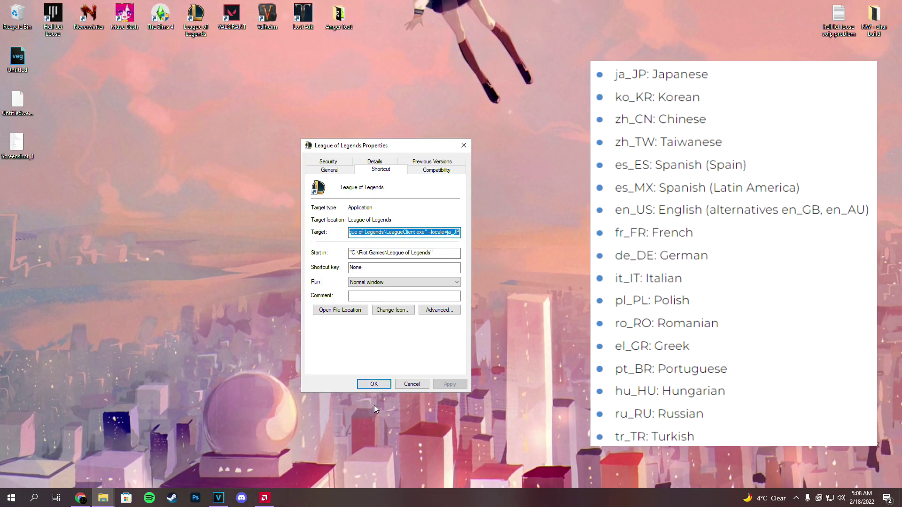
{"action": "left_click", "coordinate": [374, 384]}
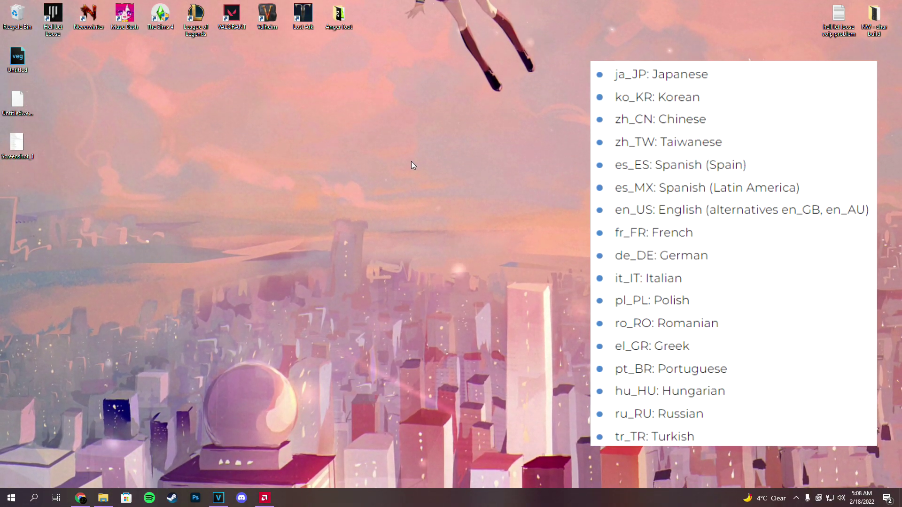
Step: Launch League of Legends from its desktop shortcut, signing in with the account username and password, and open the game mode selection
{"action": "double_click", "coordinate": [196, 29]}
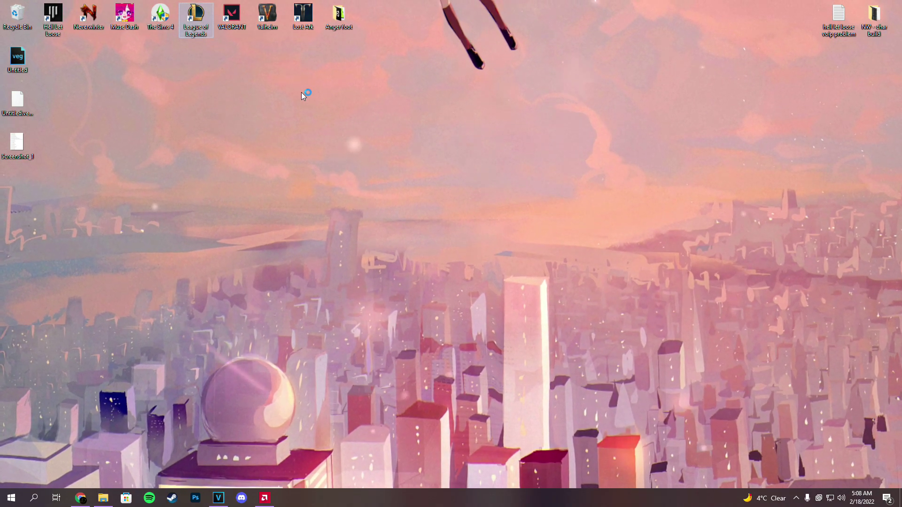
{"action": "left_click", "coordinate": [224, 72]}
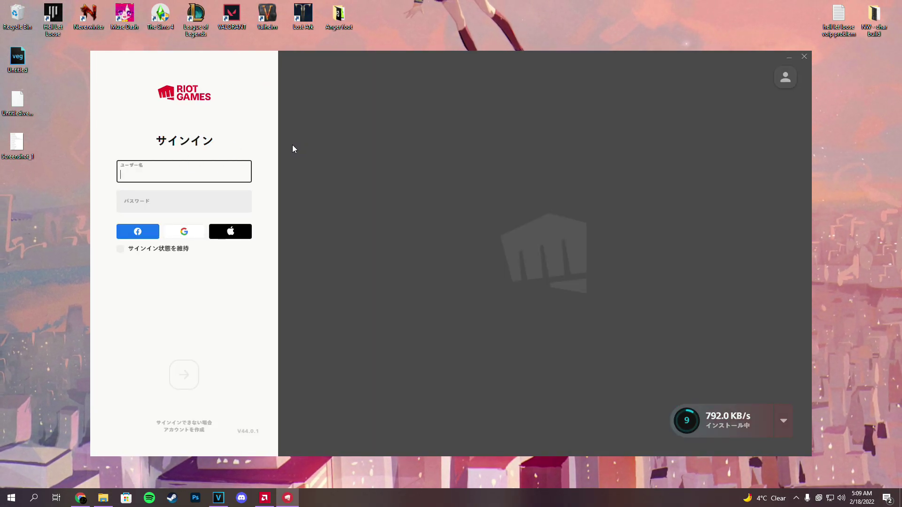
{"action": "type", "text": "onibubb"}
{"action": "key", "text": "Tab"}
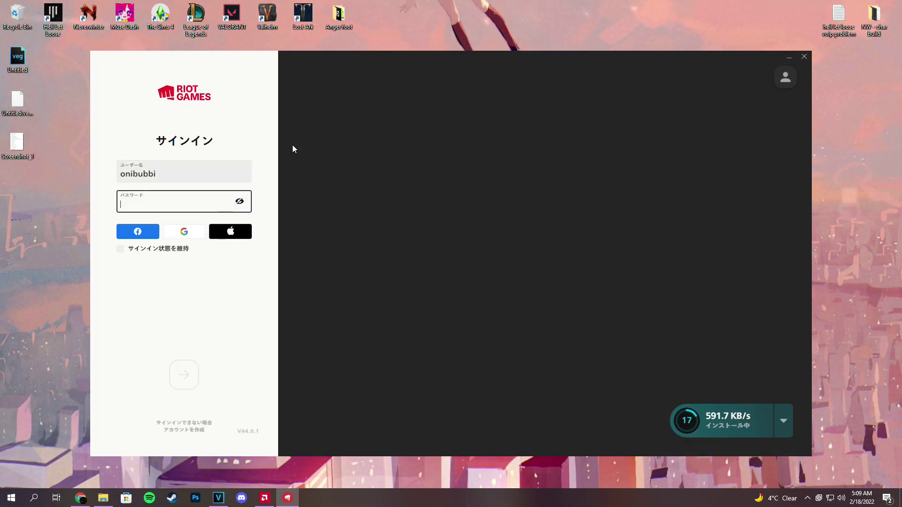
{"action": "type", "text": "•"}
{"action": "key", "text": "Return"}
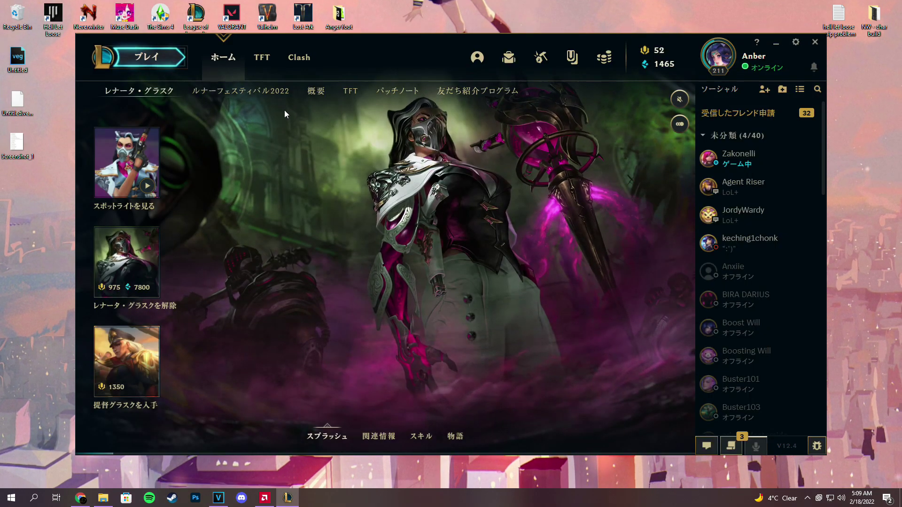
{"action": "left_click", "coordinate": [146, 57]}
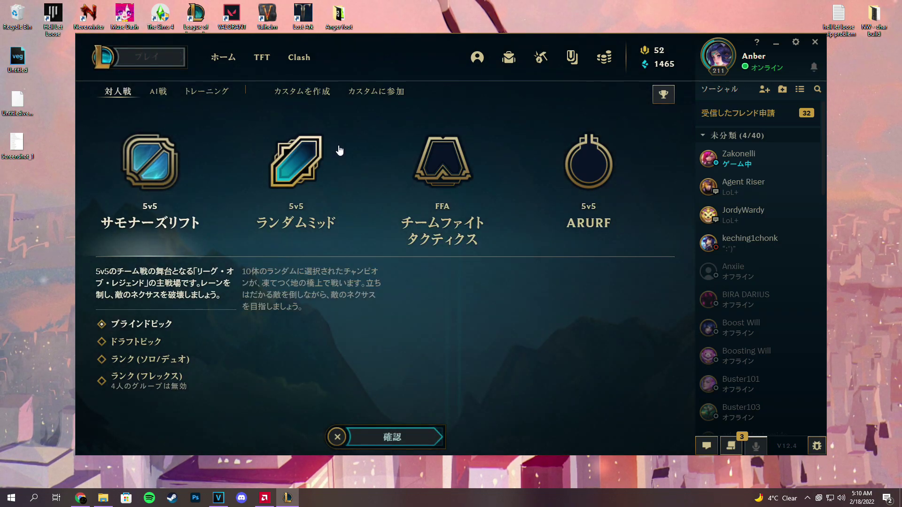